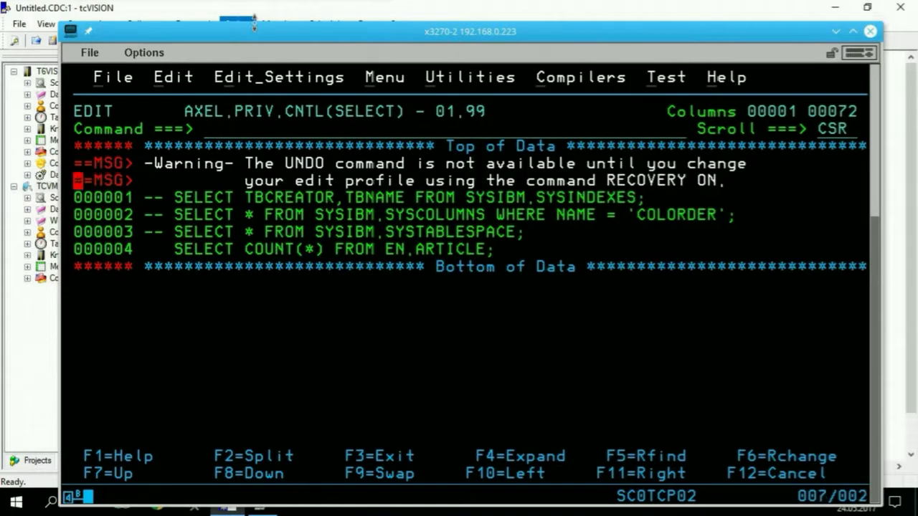
# - Duplicate the SELECT COUNT(*) statement on line 000004 and change the copy to SELECT * FROM EN.ARTICLE;
pyautogui.write('r')
pyautogui.press('Return')
pyautogui.press('Right')
pyautogui.press('Right')
pyautogui.press('Right')
pyautogui.press('Right')
pyautogui.press('Right')
pyautogui.press('Right')
pyautogui.press('Right')
pyautogui.press('Right')
pyautogui.press('Right')
pyautogui.press('Right')
pyautogui.press('Right')
pyautogui.press('Right')
pyautogui.press('Right')
pyautogui.press('Right')
pyautogui.press('Right')
pyautogui.press('Right')
pyautogui.press('Right')
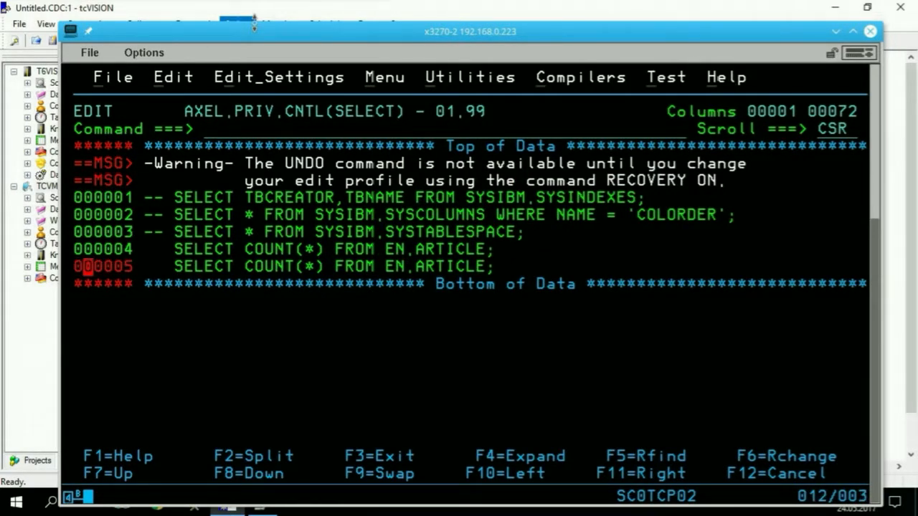
pyautogui.press('Delete')
pyautogui.press('Delete')
pyautogui.press('Delete')
pyautogui.press('Delete')
pyautogui.press('Delete')
pyautogui.press('Delete')
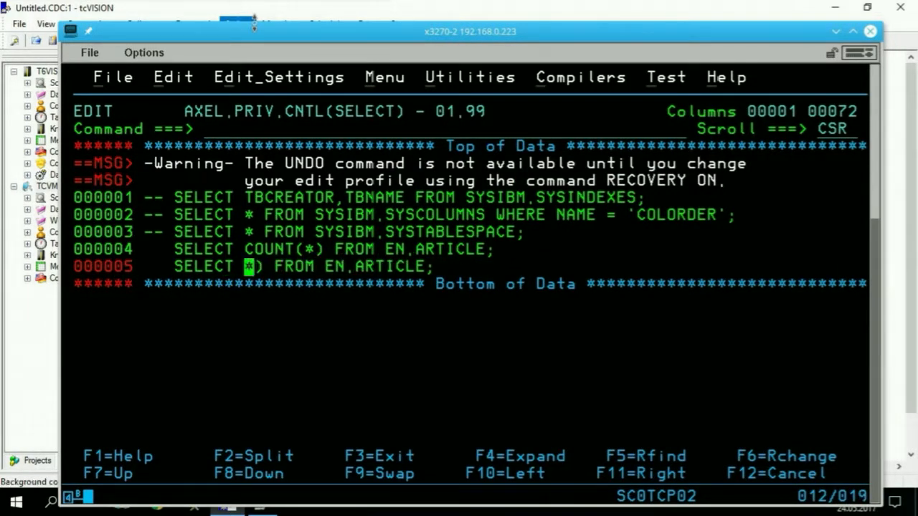
pyautogui.press('Right')
pyautogui.press('Delete')
# - Save the edited SELECT member, leave the editor and execute its SQL statements in SPUFI
pyautogui.press('Return')
pyautogui.press('F3')
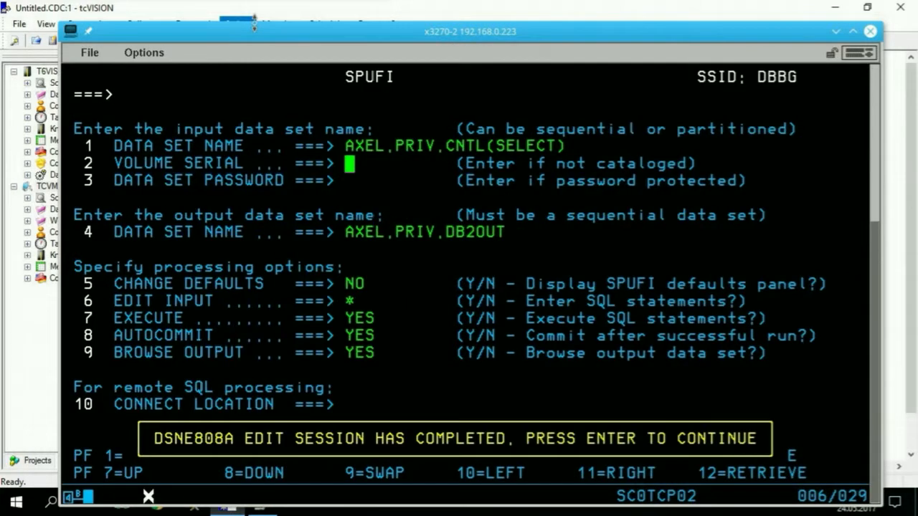
pyautogui.press('Return')
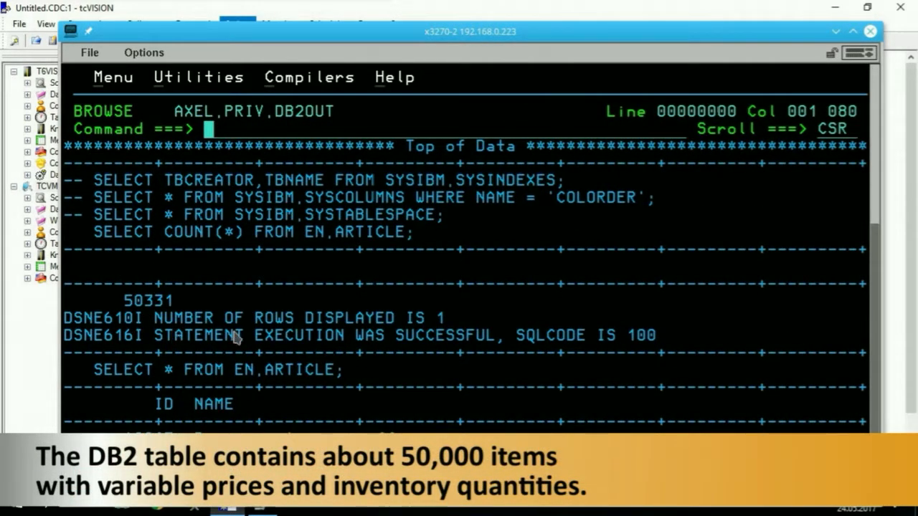
# - Examine the EN.ARTICLE rows in the query output, including the category, supplier, price and unit columns, and minimize the mainframe terminal
pyautogui.press('F8')
pyautogui.press('F8')
pyautogui.press('F8')
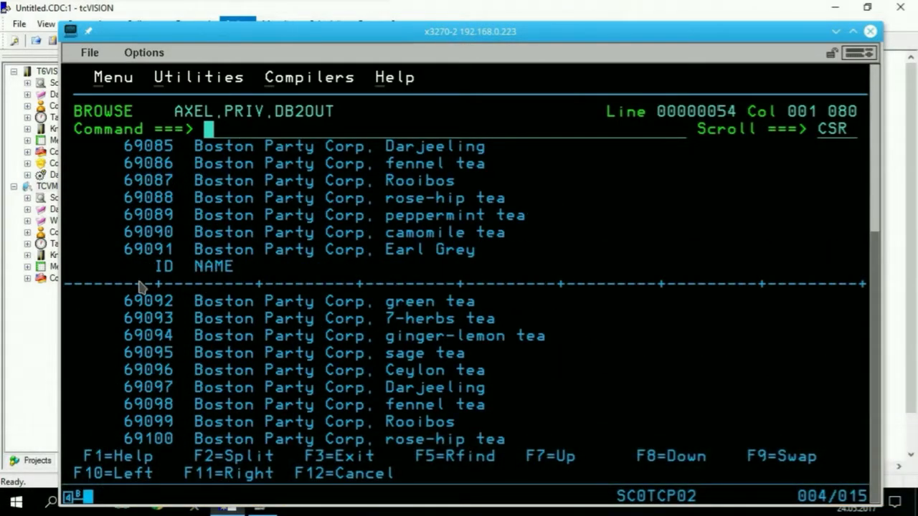
pyautogui.press('F11')
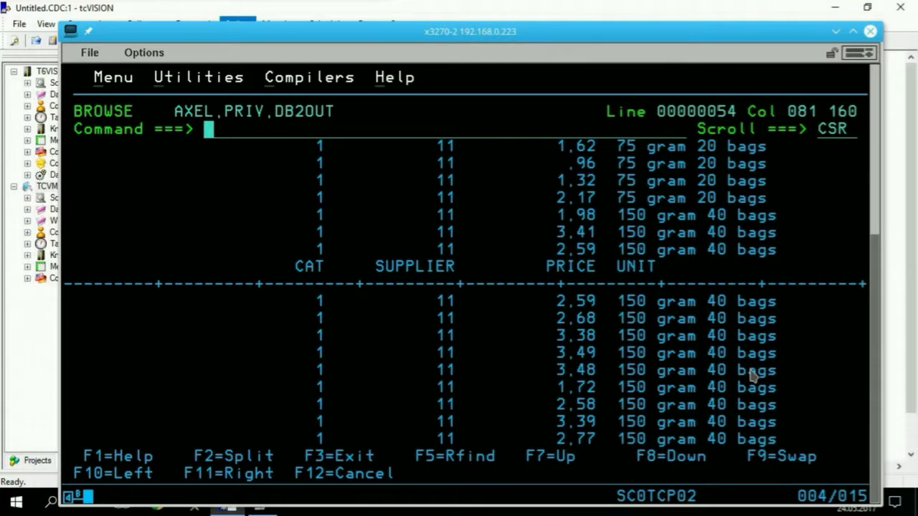
pyautogui.click(835, 31)
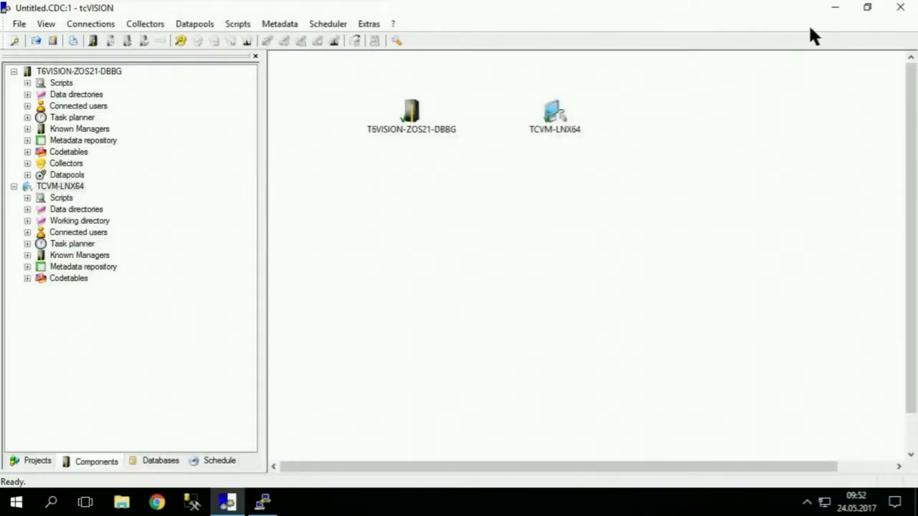
# - Switch to the PuTTY session and change into the kafka_2.11-0.9.0.1 directory
pyautogui.click(262, 502)
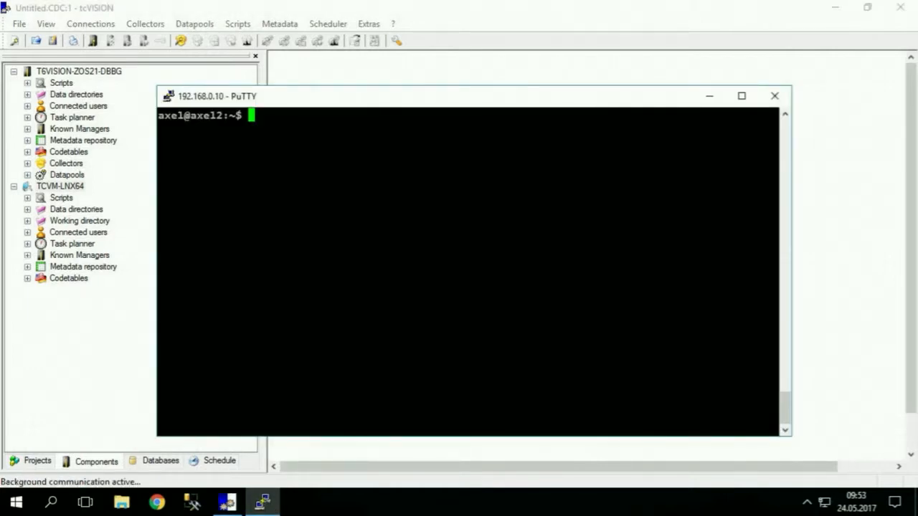
pyautogui.write('cd ka')
pyautogui.press('Tab')
pyautogui.press('Return')
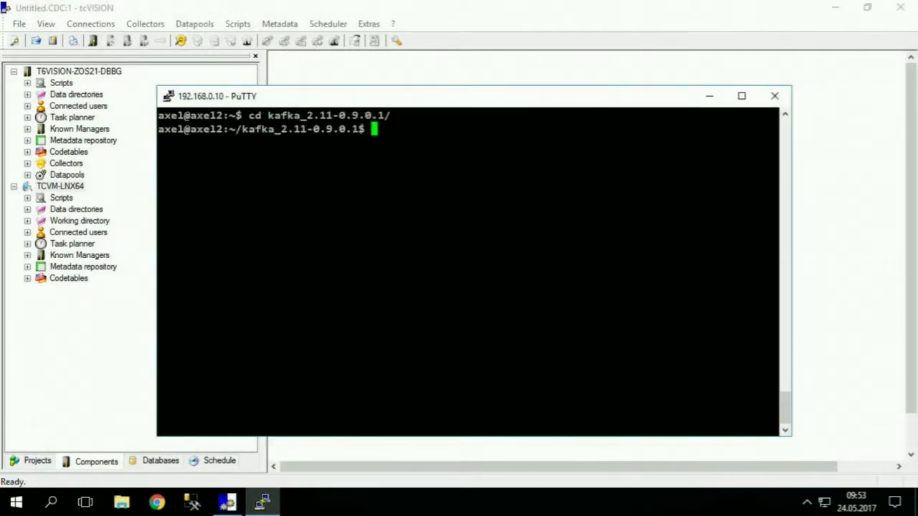
# - Start the Kafka console consumer for topic demodb2 with ZooKeeper localhost:2181, writing to ~/tcVISION/Demo/db2changes.json.txt, and minimize the session
pyautogui.write('clear')
pyautogui.press('Up')
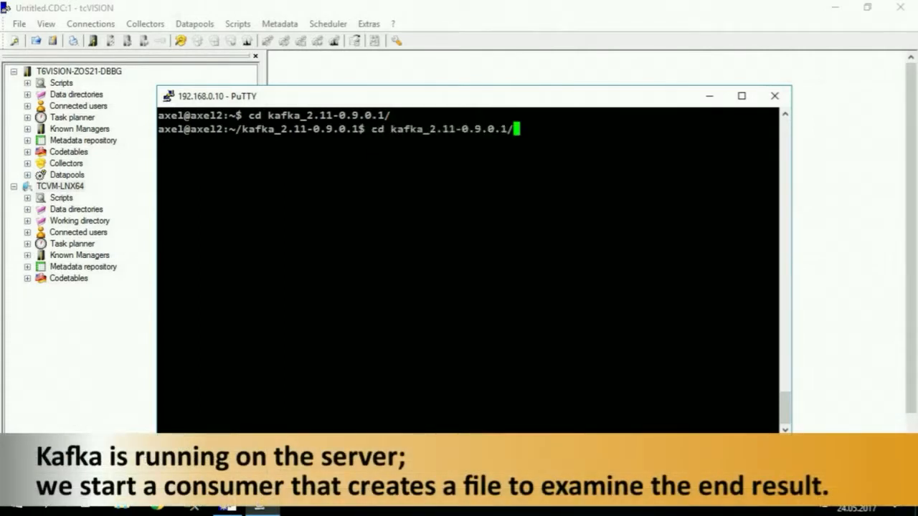
pyautogui.press('Down')
pyautogui.press('Up')
pyautogui.press('Up')
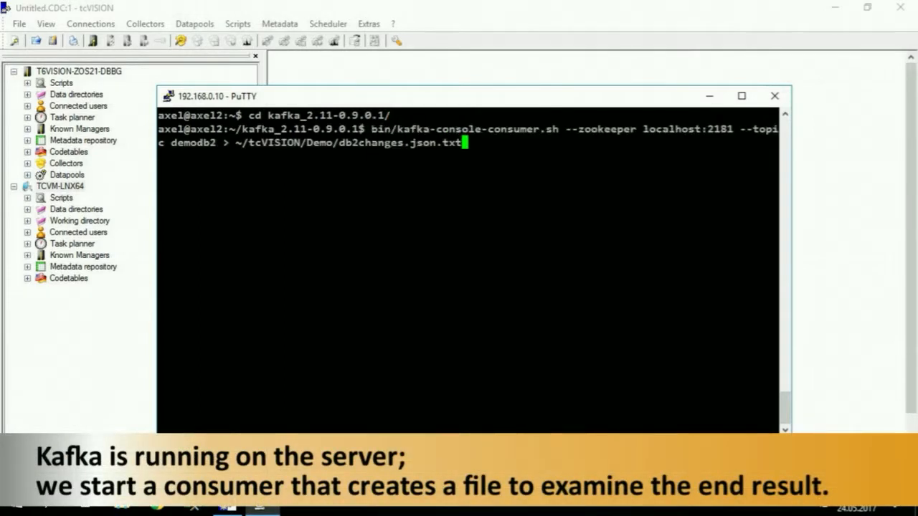
pyautogui.press('Return')
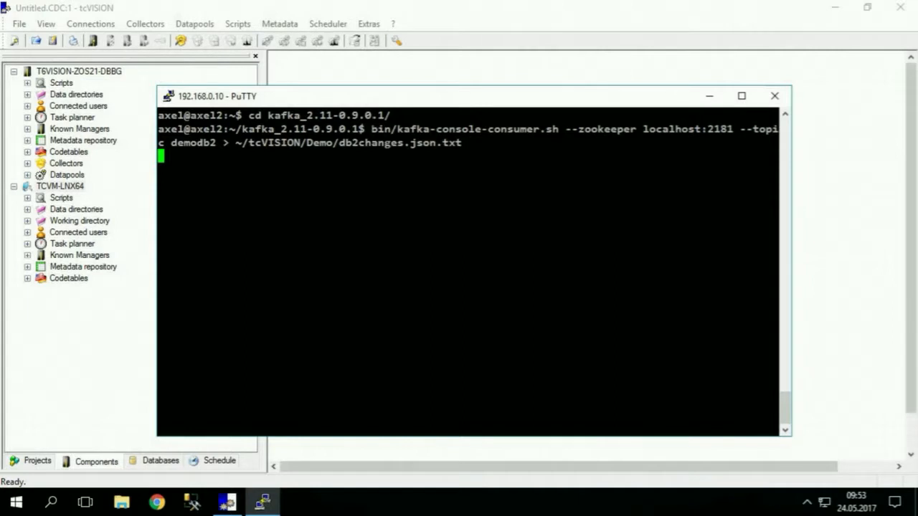
pyautogui.click(710, 96)
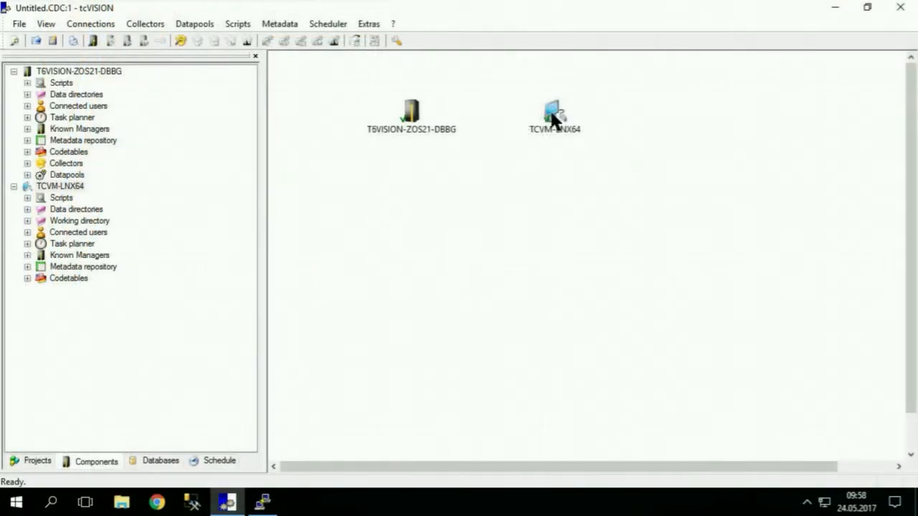
# - Open the metadata repository of the TCVM-LNX64 manager for editing
pyautogui.rightClick(554, 121)
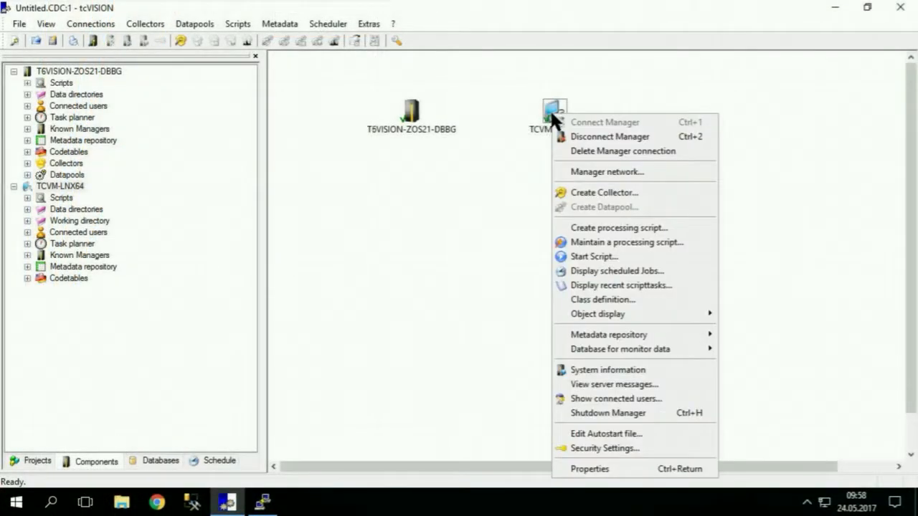
pyautogui.moveTo(596, 337)
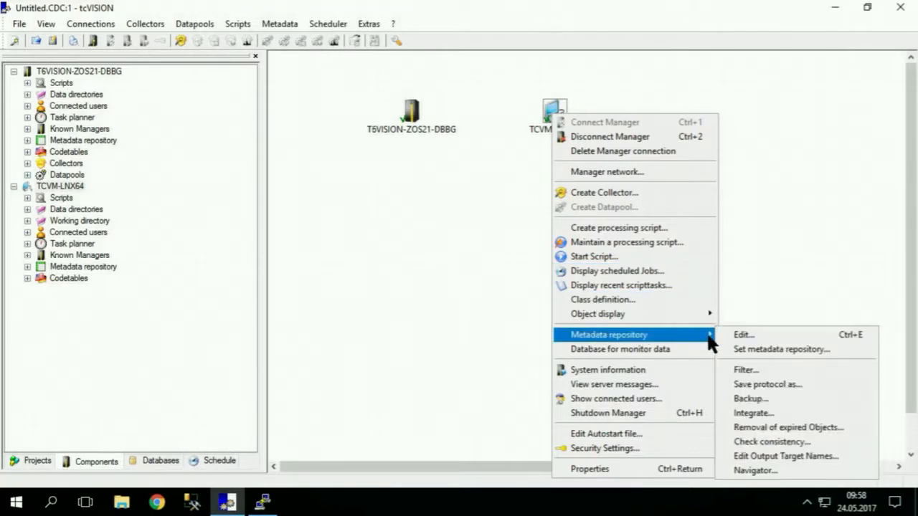
pyautogui.click(757, 335)
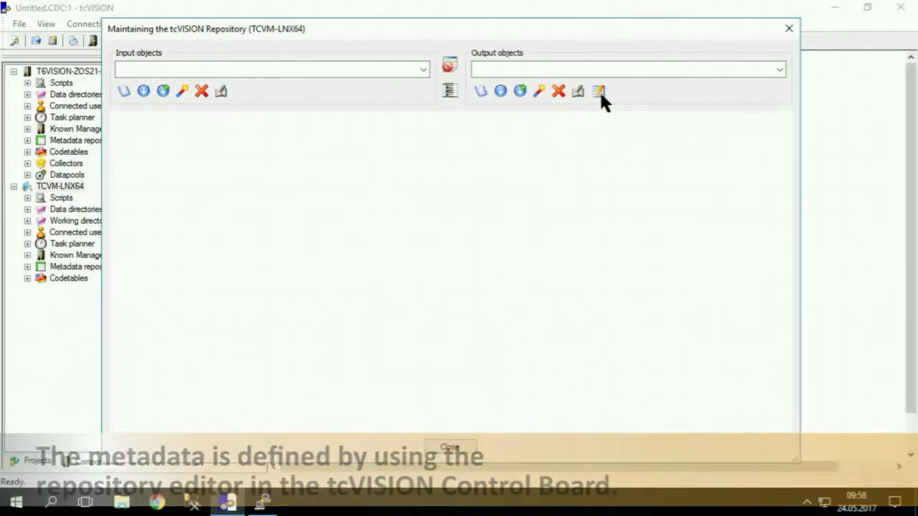
# - Create a new target database for output objects, named KAFKA4DB2 and of type BIGDATA
pyautogui.click(600, 91)
pyautogui.click(380, 317)
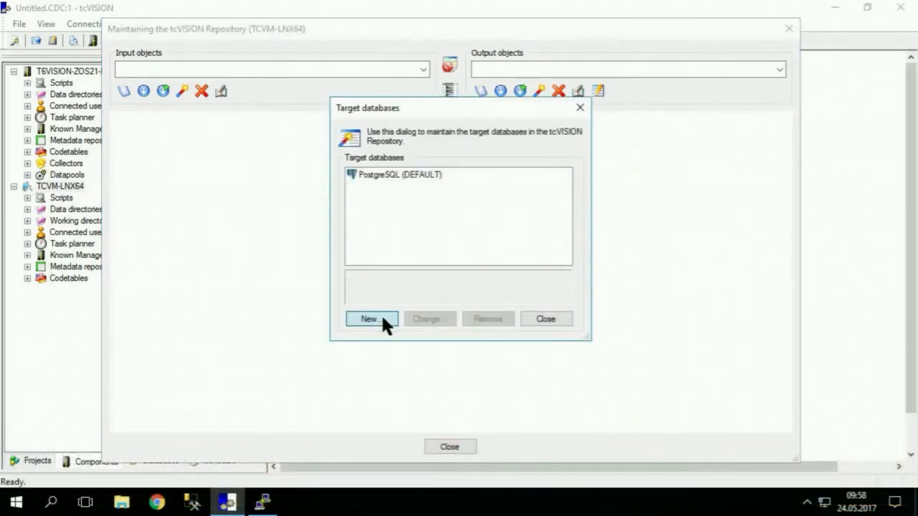
pyautogui.write('KA')
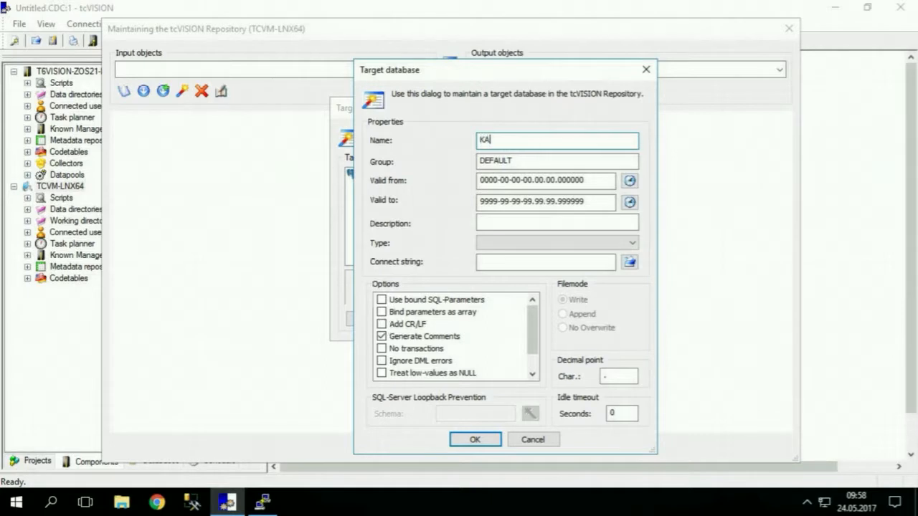
pyautogui.write('FKA4DB2')
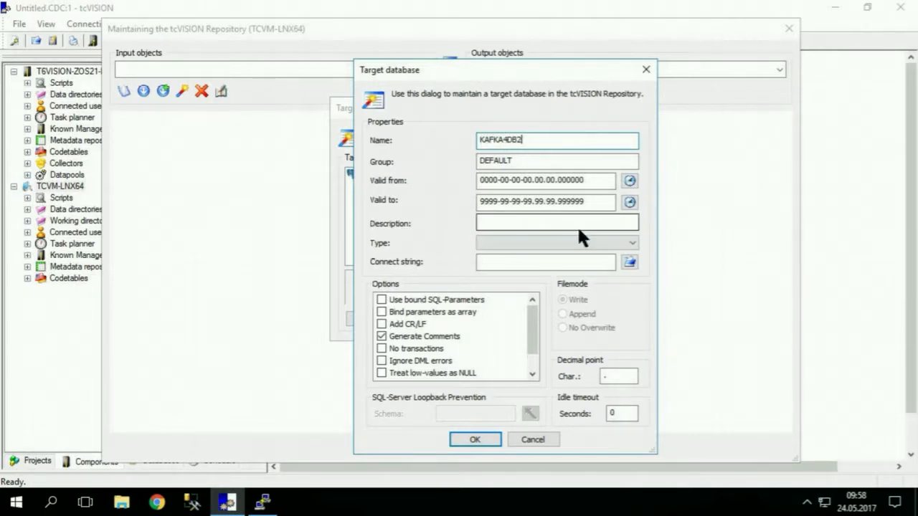
pyautogui.click(576, 242)
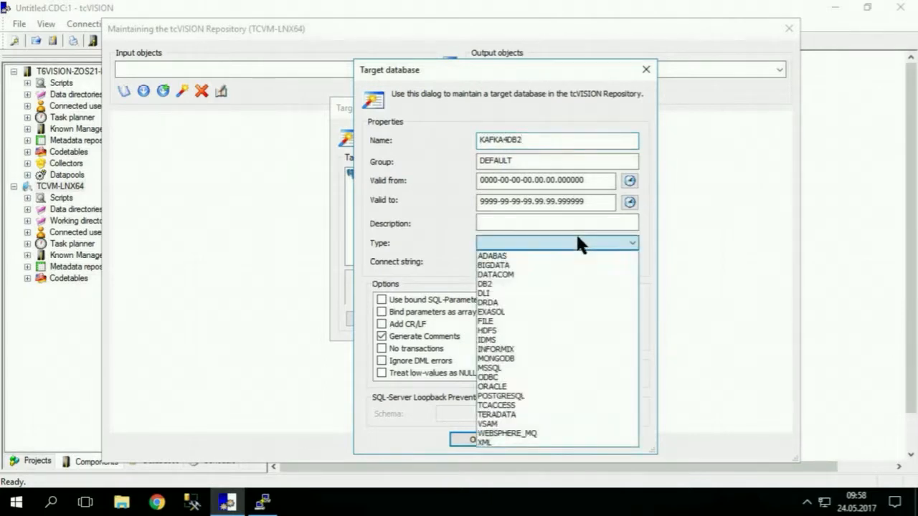
pyautogui.click(550, 265)
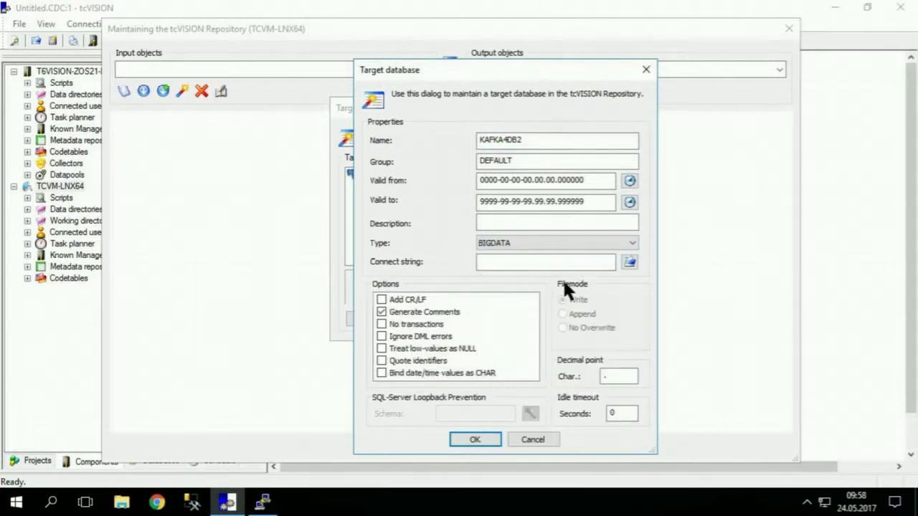
# - Define the target's connect string with protocol JSON and layer KAFKA, leaving the additional JSON field information and options off
pyautogui.click(629, 263)
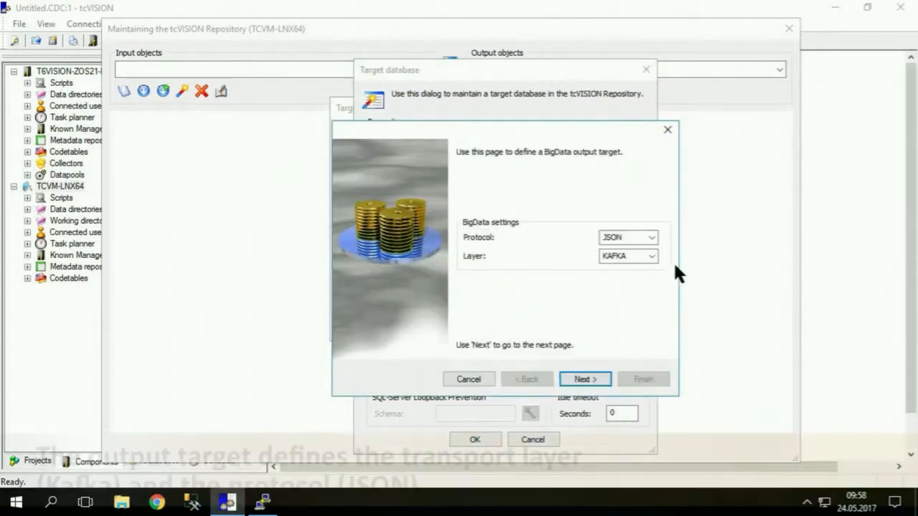
pyautogui.click(653, 238)
pyautogui.click(654, 238)
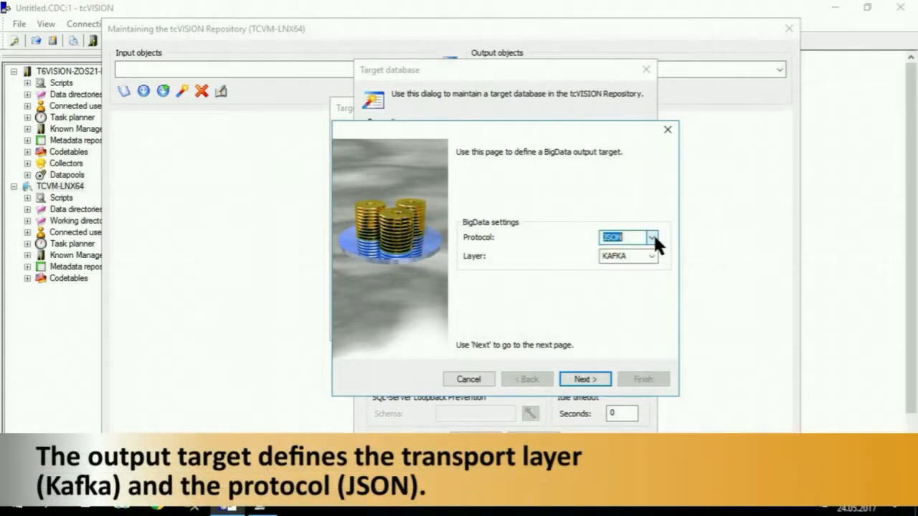
pyautogui.click(653, 256)
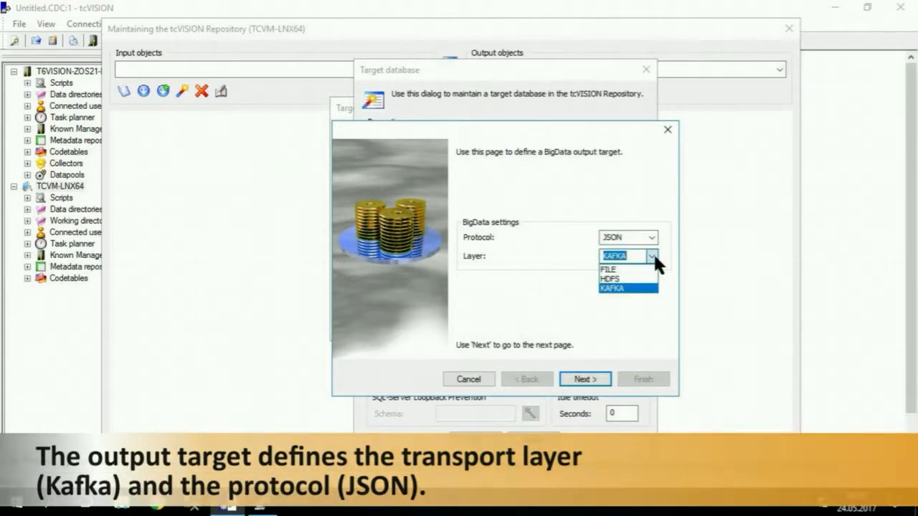
pyautogui.click(654, 257)
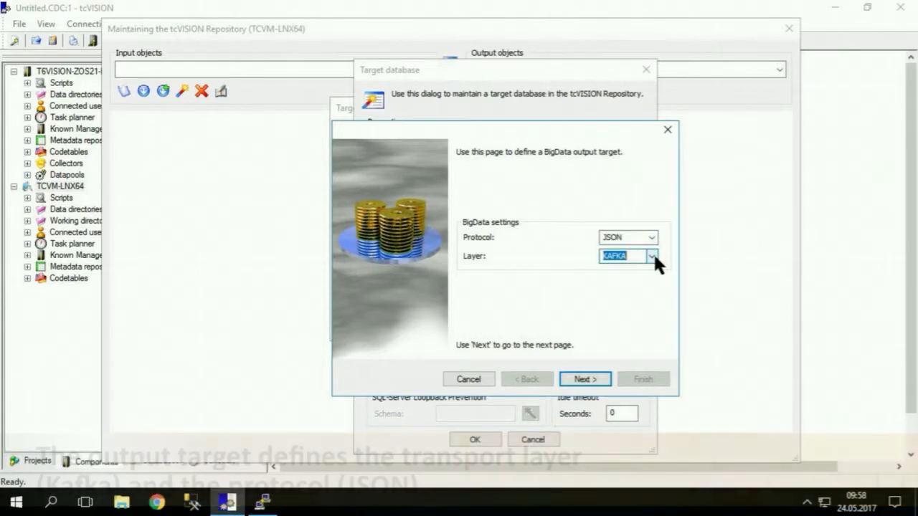
pyautogui.click(581, 380)
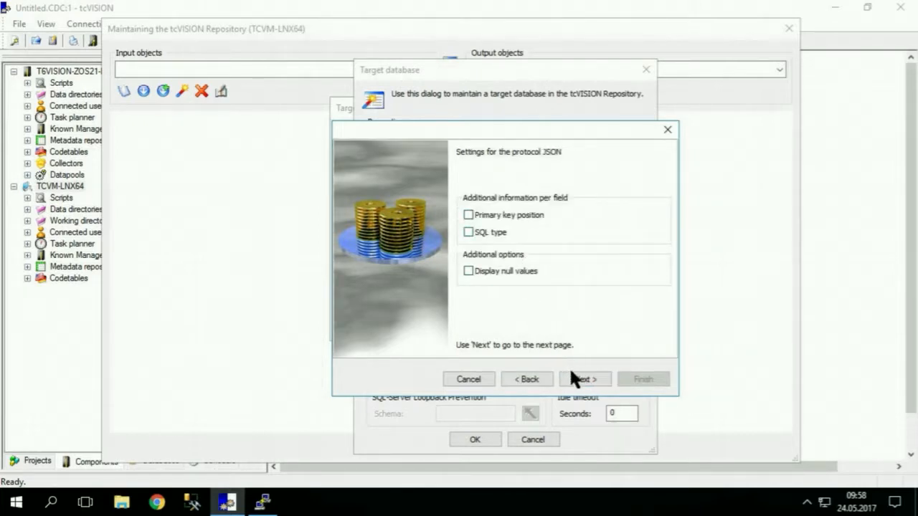
pyautogui.click(583, 380)
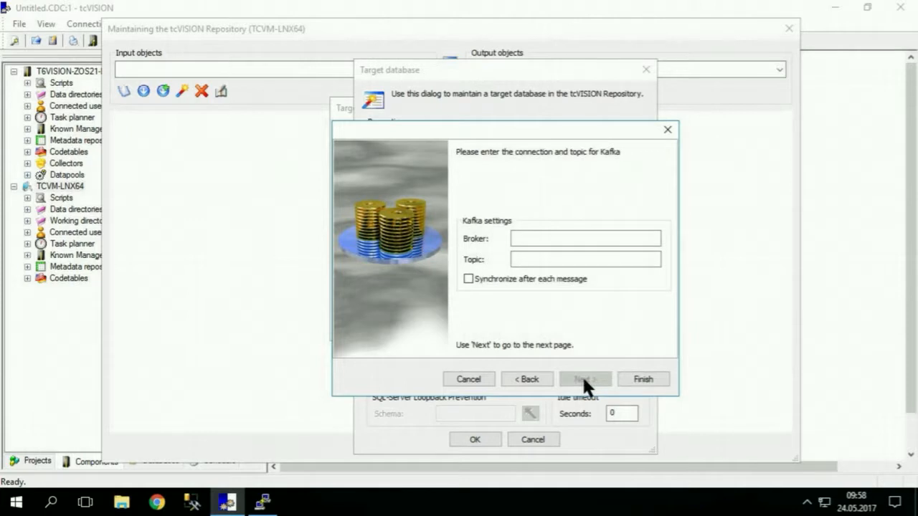
# - Set the Kafka broker to 192.168.0.10:9092 and the topic to demodb2, save the target database and close the target databases list
pyautogui.click(570, 234)
pyautogui.write('192')
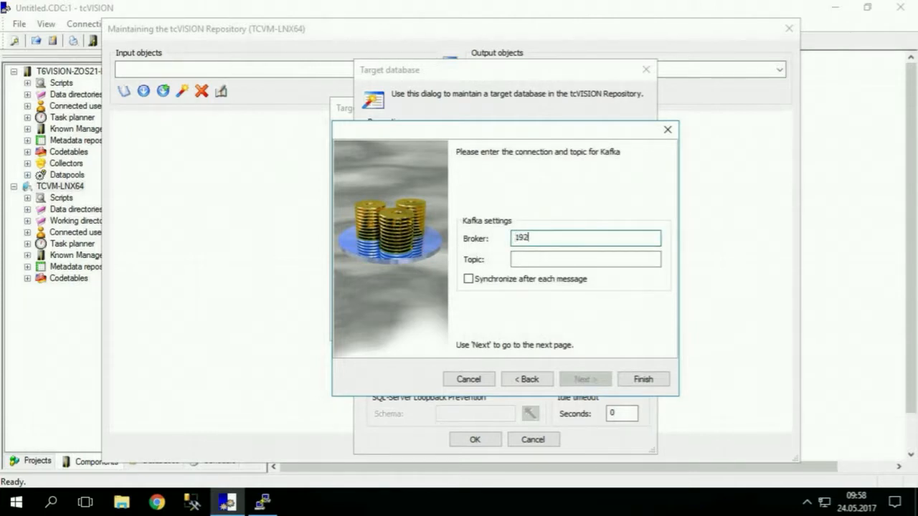
pyautogui.write('.168.0.10:9092')
pyautogui.press('Tab')
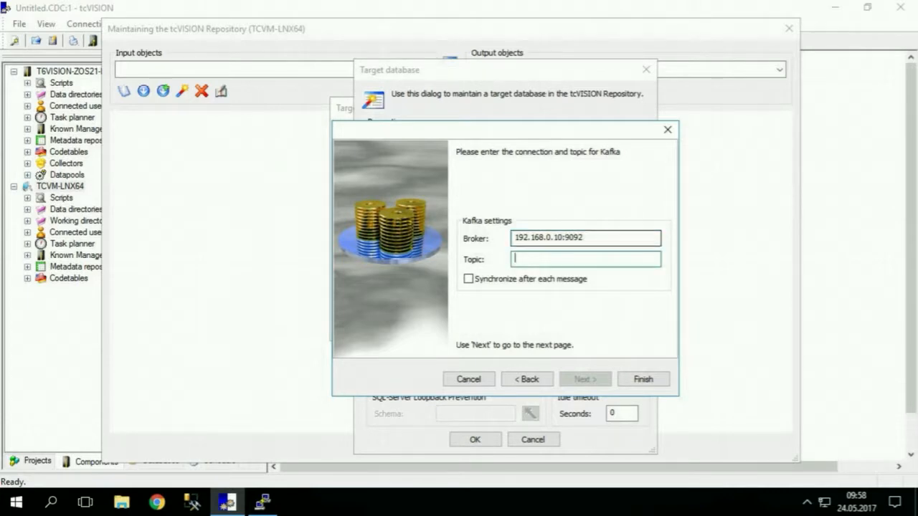
pyautogui.write('demodb2')
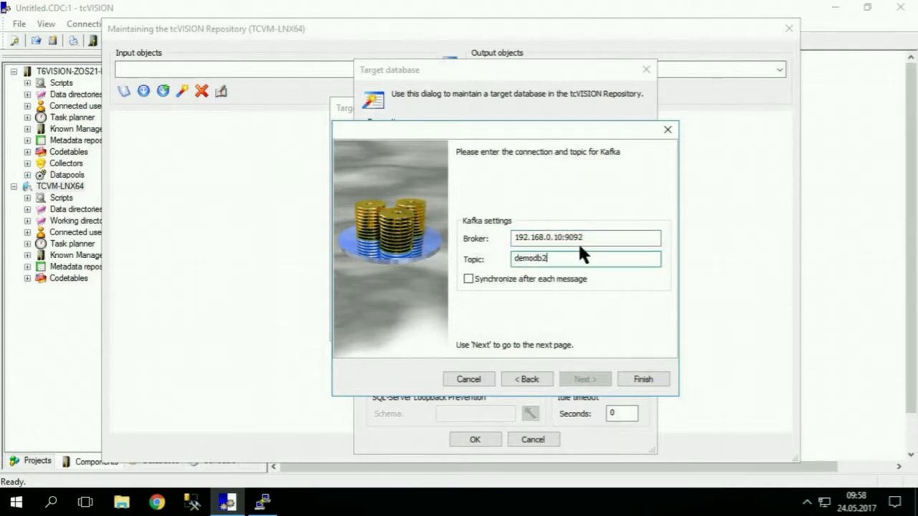
pyautogui.rightClick(617, 259)
pyautogui.moveTo(653, 381)
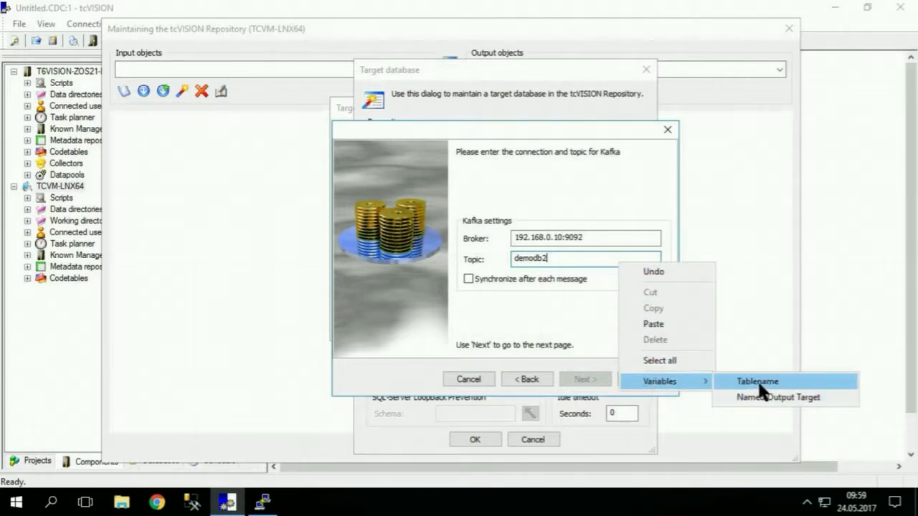
pyautogui.click(601, 263)
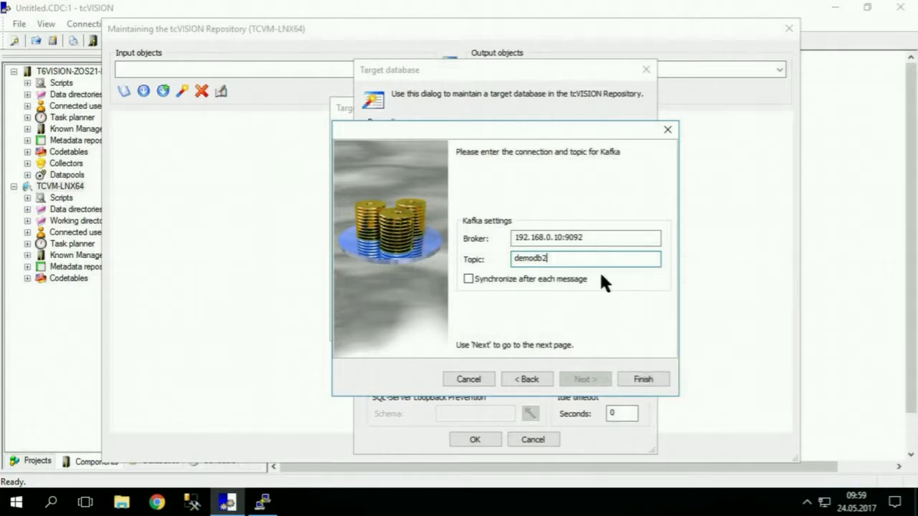
pyautogui.click(645, 380)
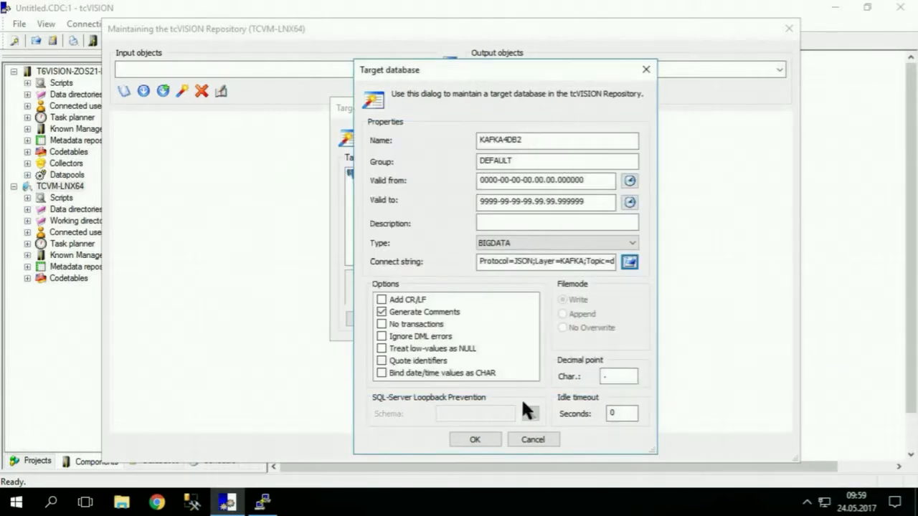
pyautogui.click(477, 436)
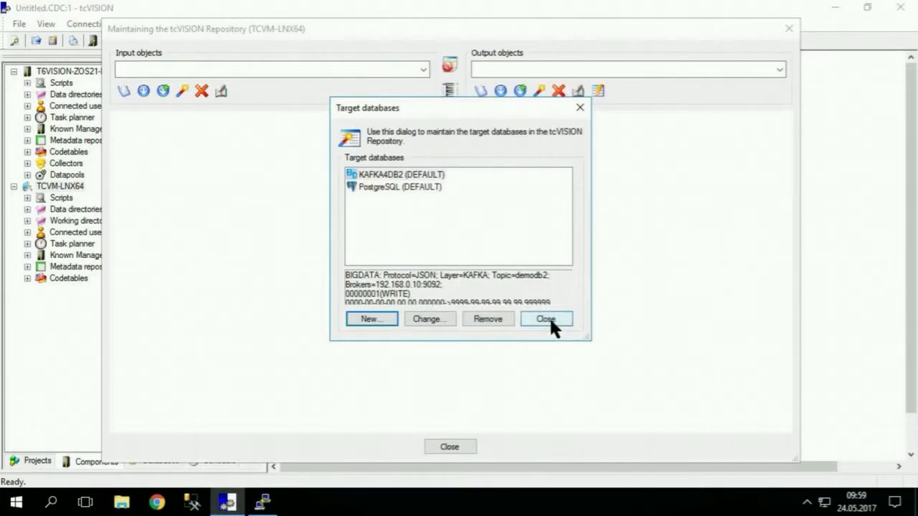
pyautogui.click(546, 320)
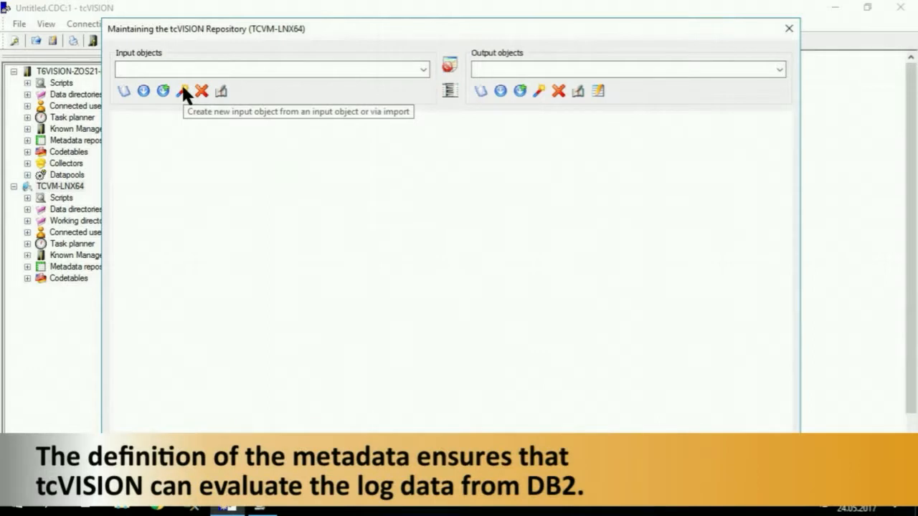
# - Start a structure import creating input, output and replication objects for target KAFKA4DB2, with DB2 Server on manager T6VISION-ZOS21-DBBG as the source
pyautogui.click(183, 87)
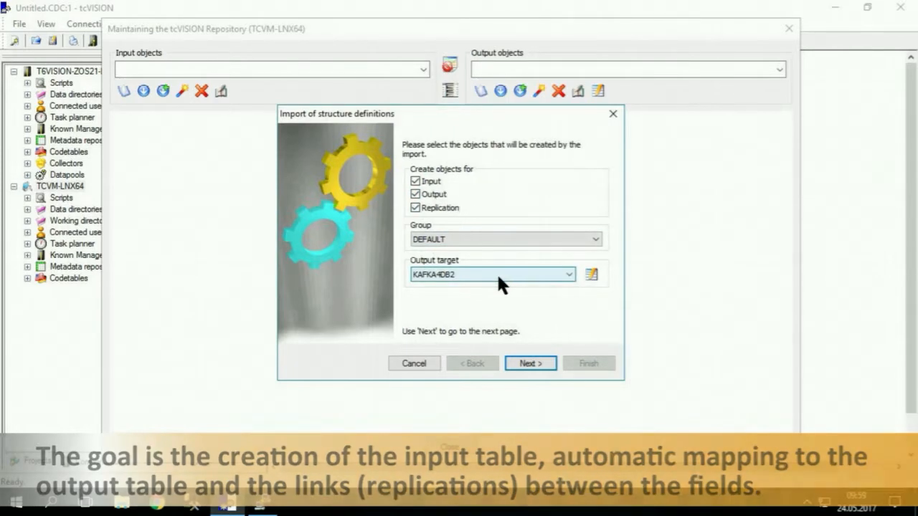
pyautogui.click(527, 360)
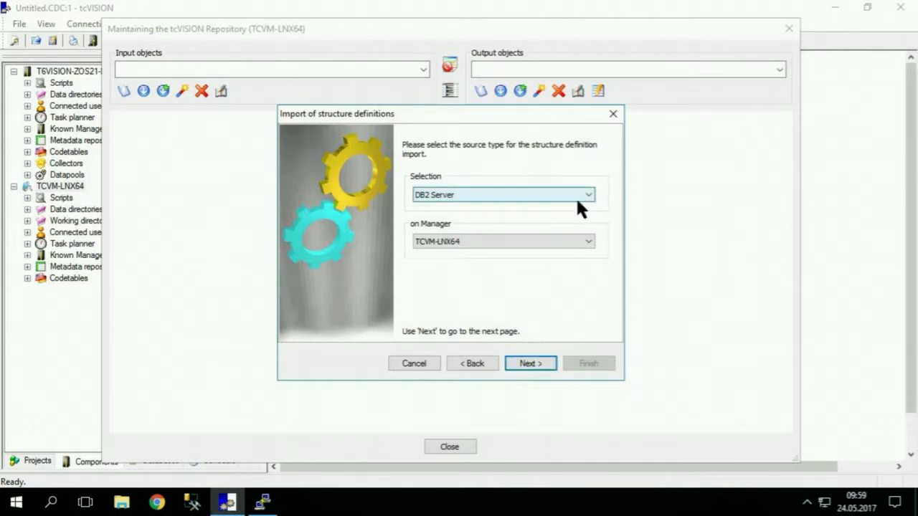
pyautogui.click(588, 243)
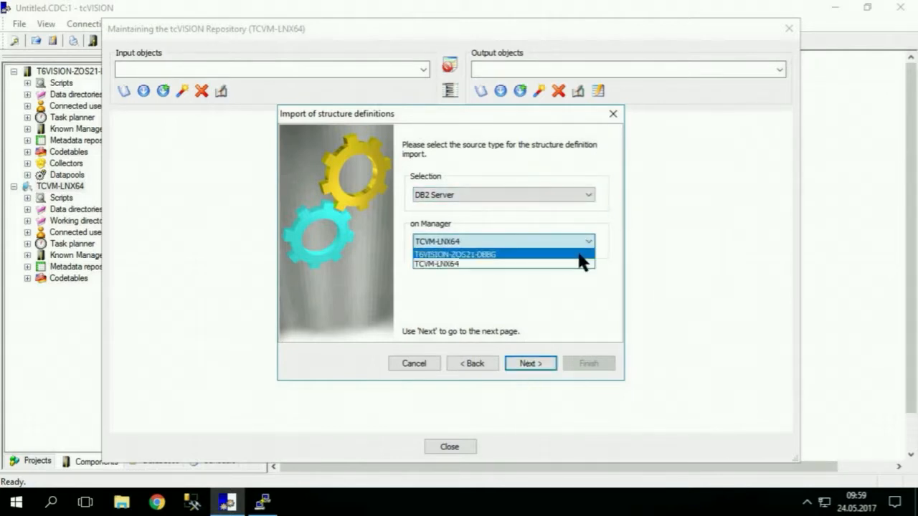
pyautogui.click(583, 254)
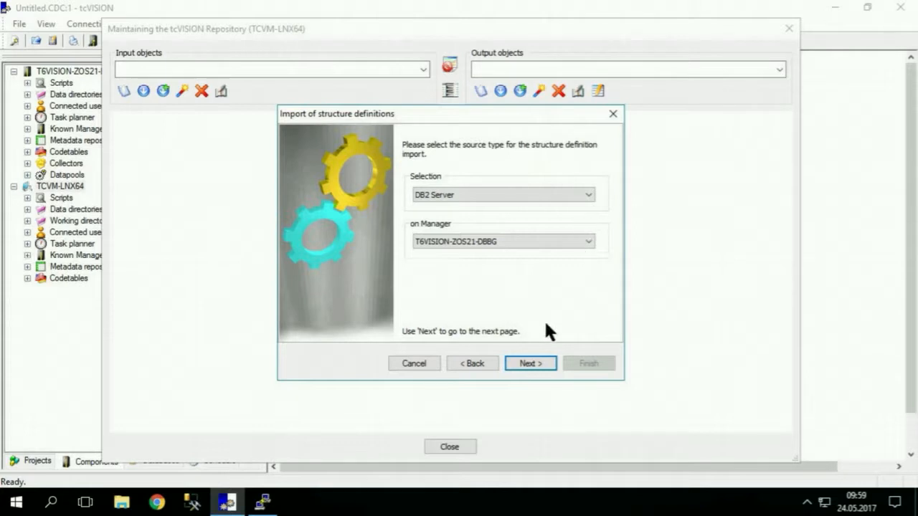
pyautogui.click(530, 360)
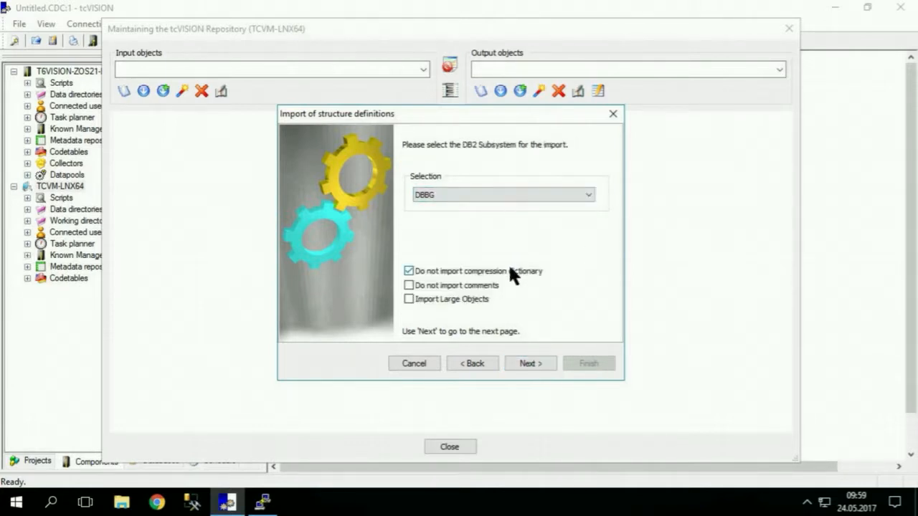
# - Import from DB2 subsystem DBBG without the compression dictionary, selecting the ARTICLE table of schema EN
pyautogui.click(524, 361)
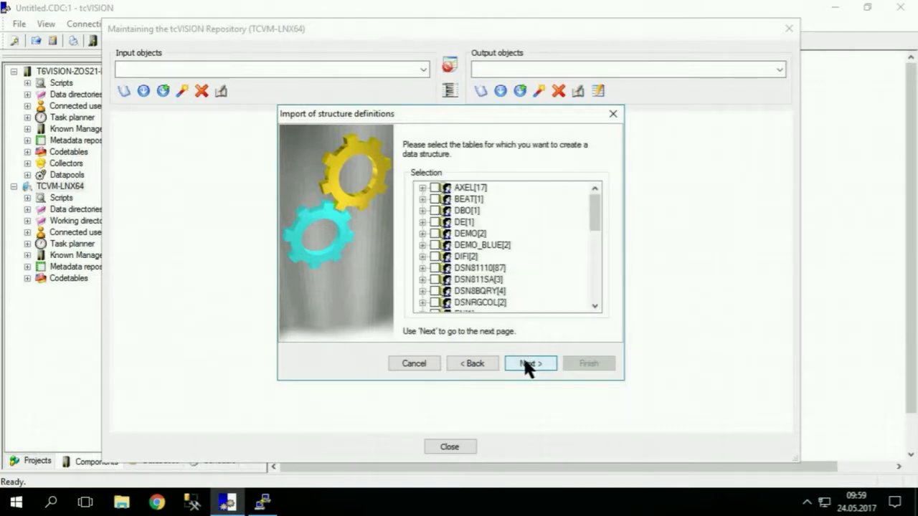
pyautogui.press('e')
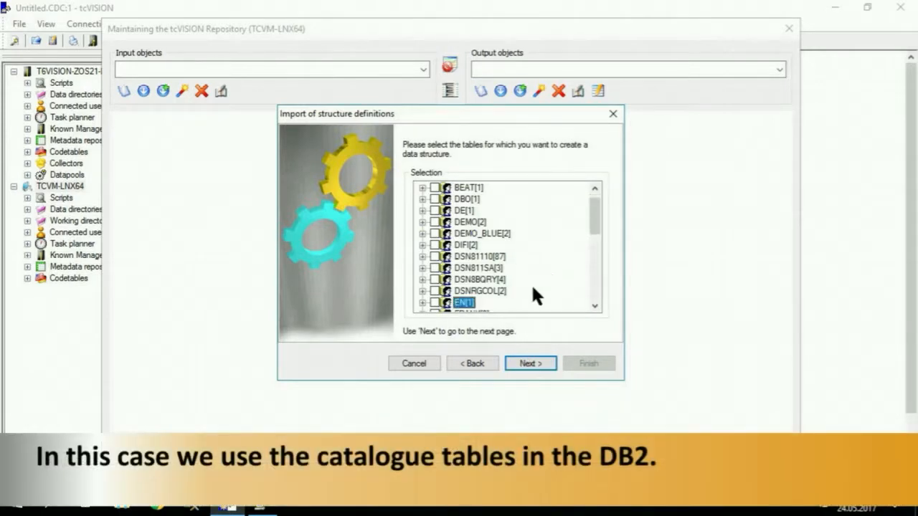
pyautogui.click(423, 303)
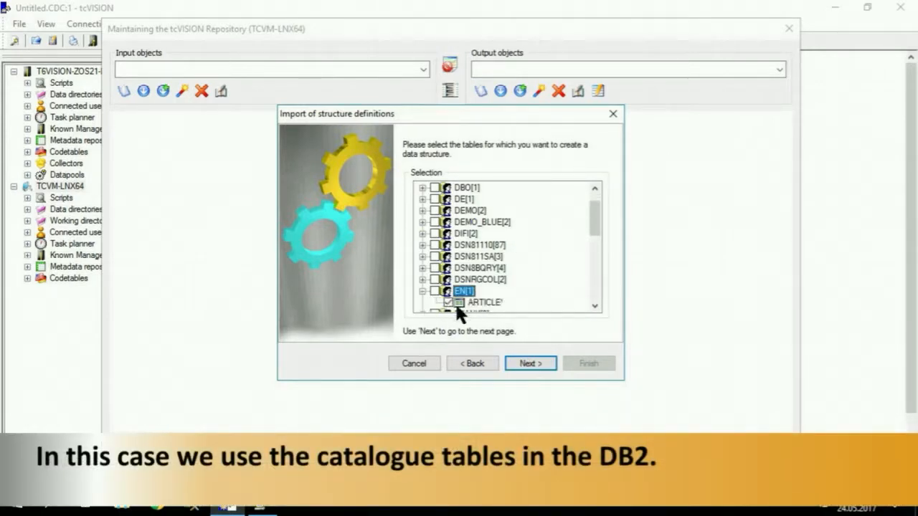
pyautogui.click(529, 365)
pyautogui.click(529, 366)
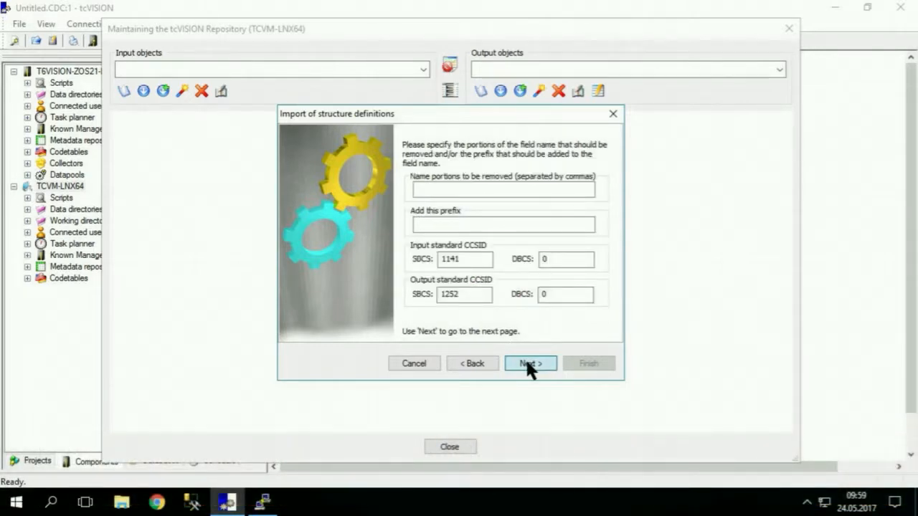
# - Keep the default field name and CCSID settings and the <TABLE> output name, finish the import, show the created mapping and close the repository
pyautogui.moveTo(524, 192); pyautogui.dragTo(451, 187)
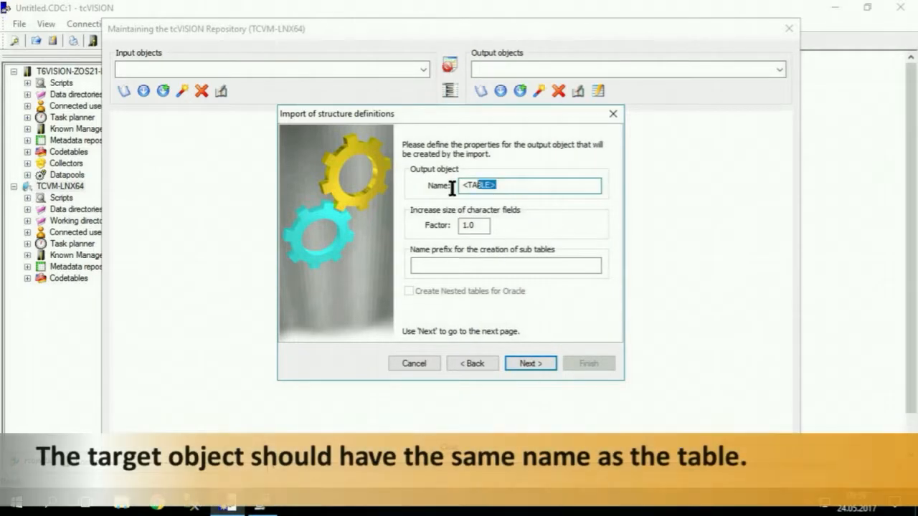
pyautogui.click(529, 363)
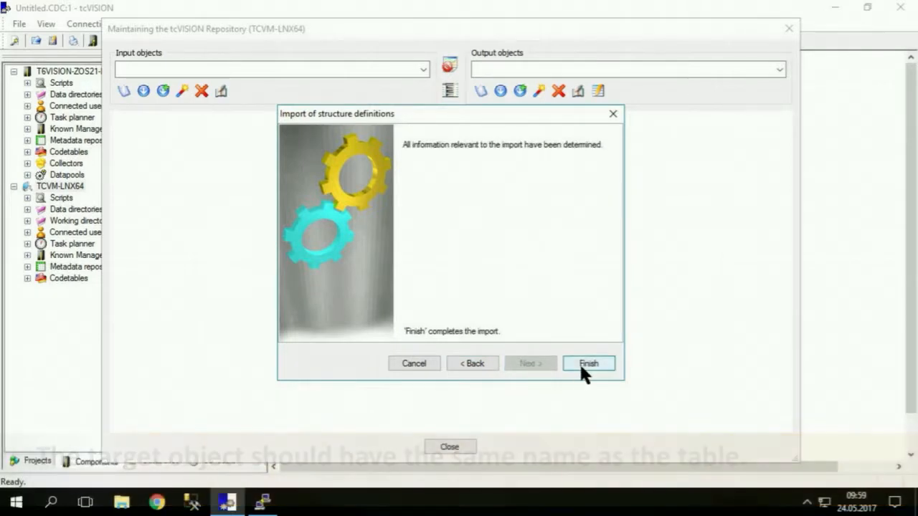
pyautogui.click(580, 362)
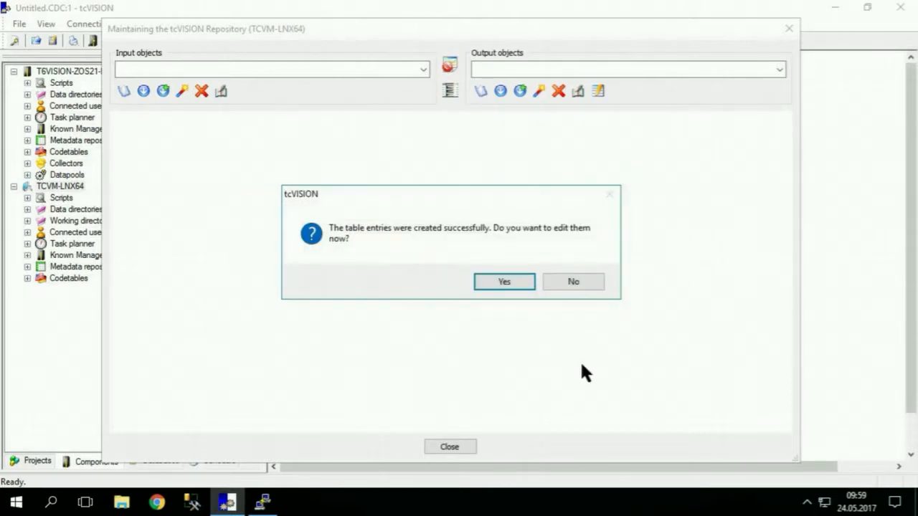
pyautogui.click(527, 280)
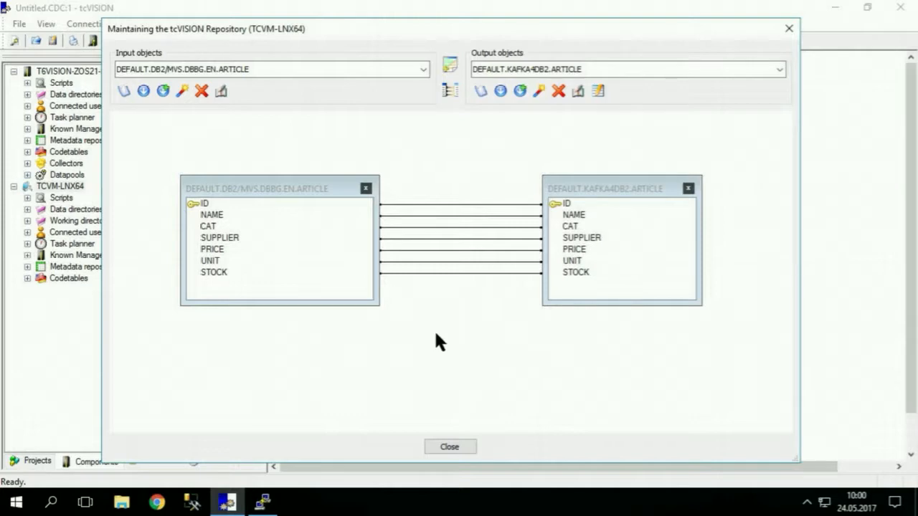
pyautogui.click(451, 444)
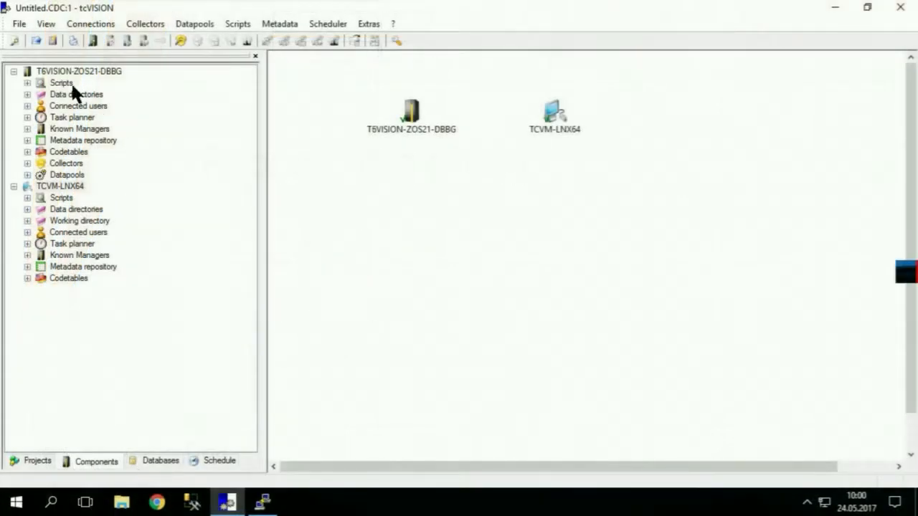
# - Create a new script named IFI306READER in the script source files of manager T6VISION-ZOS21-DBBG
pyautogui.click(27, 83)
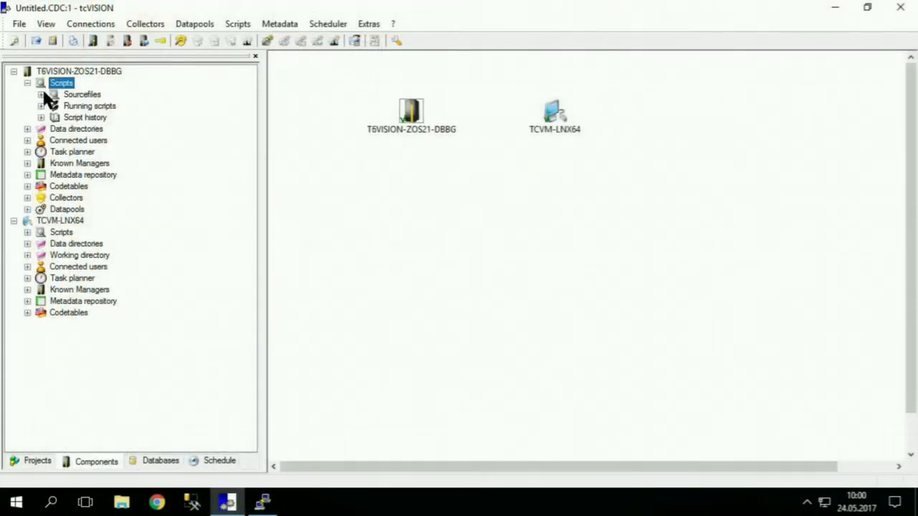
pyautogui.click(76, 95)
pyautogui.rightClick(75, 100)
pyautogui.click(108, 102)
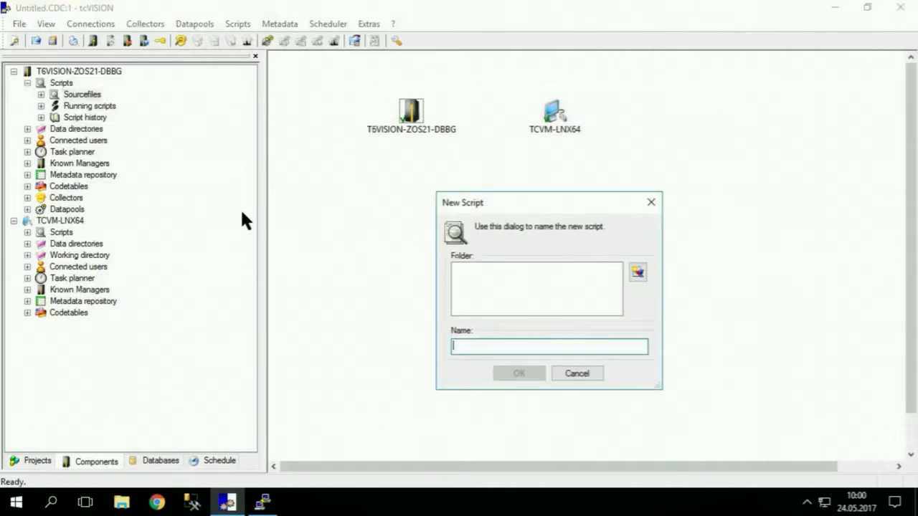
pyautogui.write('IFI39')
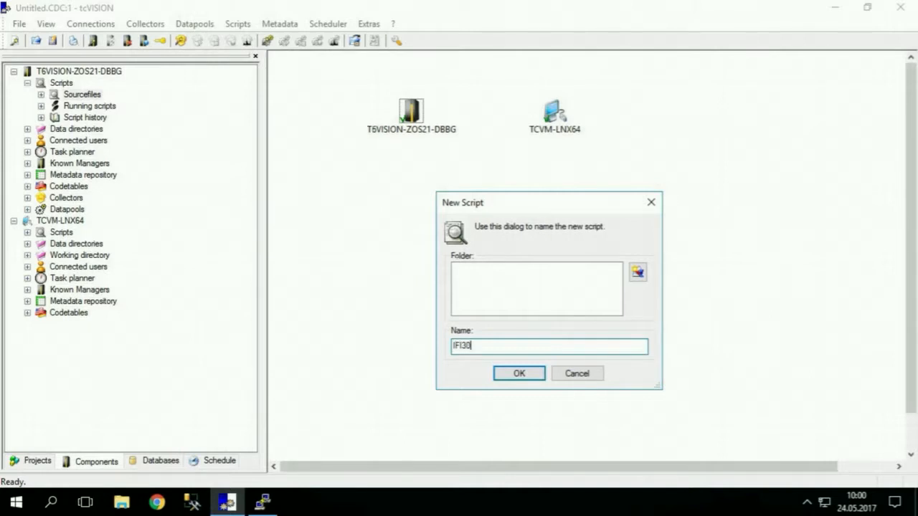
pyautogui.write('6READER')
pyautogui.click(522, 373)
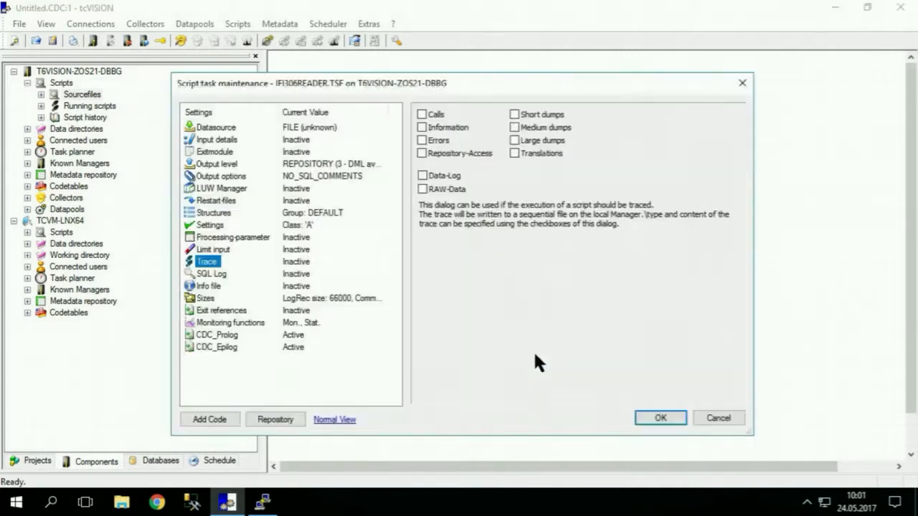
# - Set the script's data source type to DB2_LOGREC and its input type to Near-Realtime
pyautogui.click(215, 127)
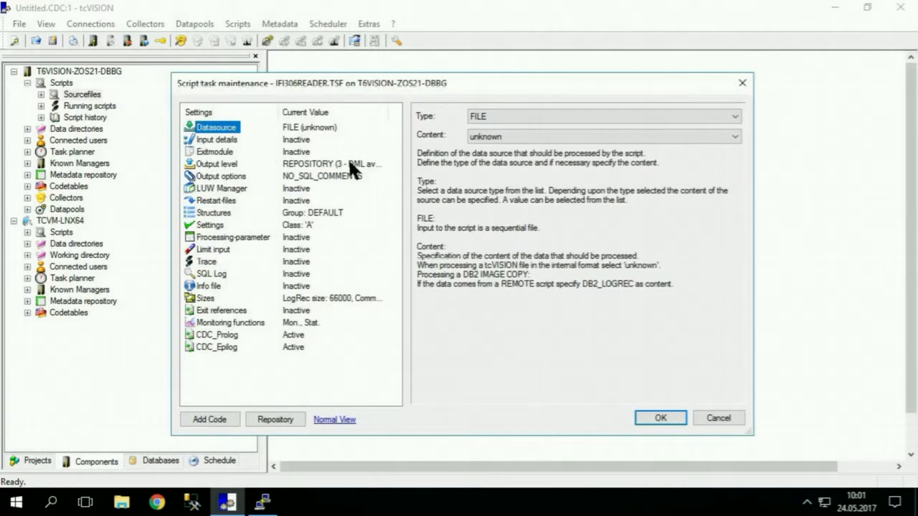
pyautogui.click(545, 116)
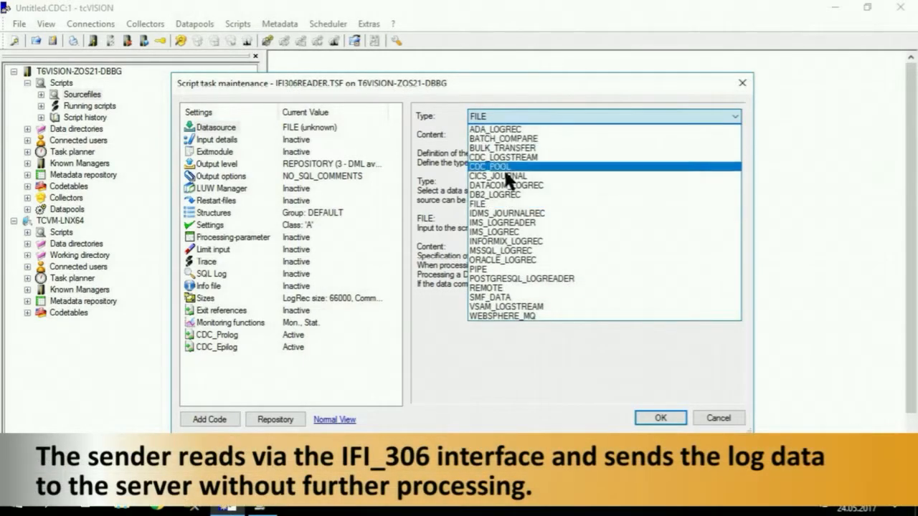
pyautogui.click(501, 193)
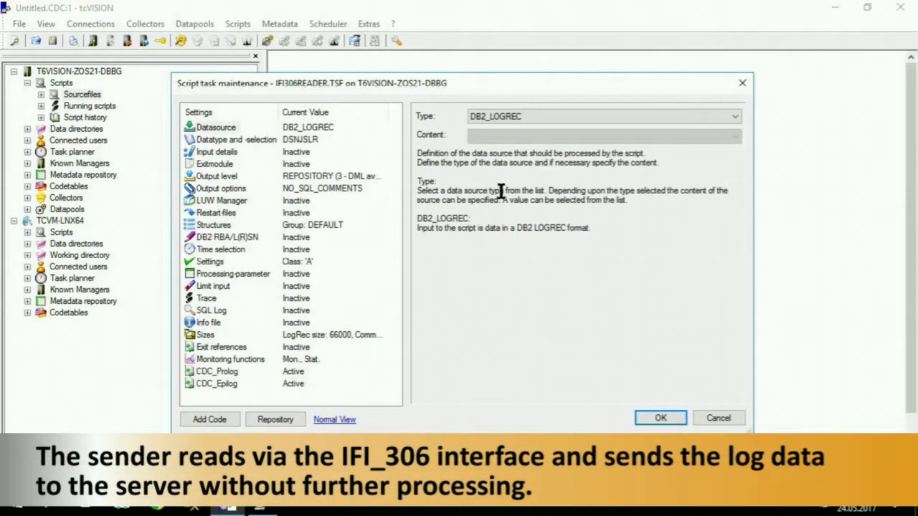
pyautogui.click(248, 140)
pyautogui.click(558, 118)
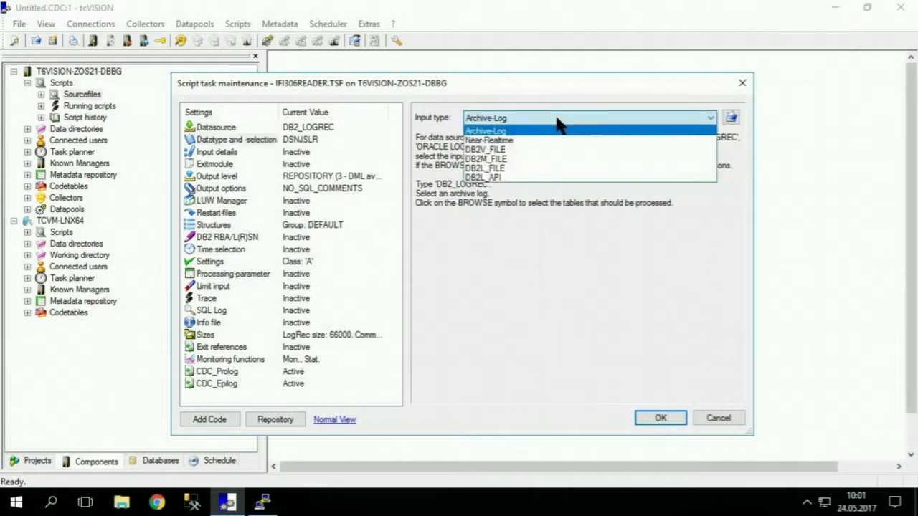
pyautogui.click(541, 141)
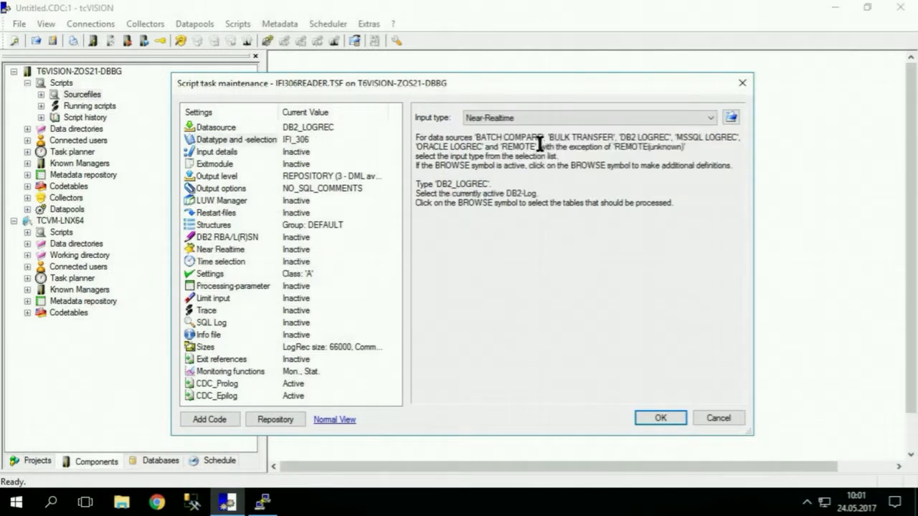
# - In the table selection, list all tables of DB2 subsystem DBBG and enable ignoring tables without datacapture flag and IFI_306 decompress
pyautogui.click(731, 117)
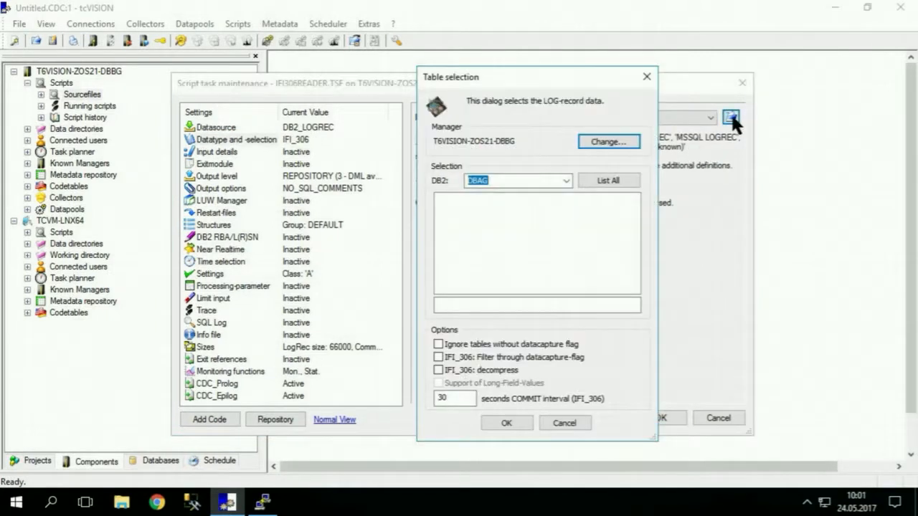
pyautogui.click(566, 180)
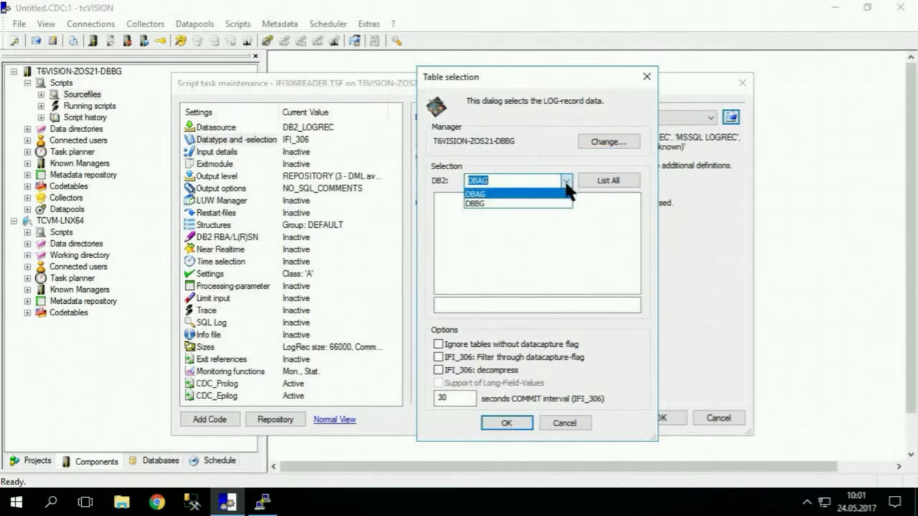
pyautogui.click(560, 203)
pyautogui.click(592, 181)
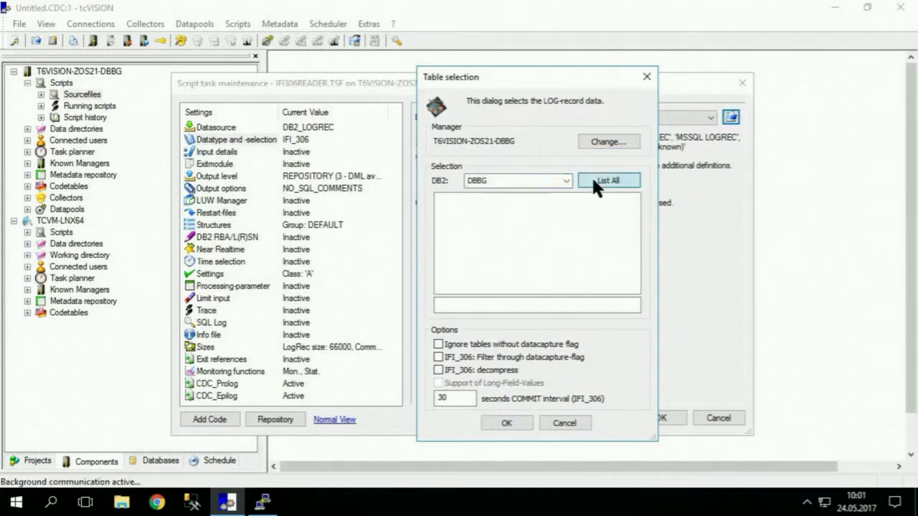
pyautogui.click(438, 344)
pyautogui.click(438, 370)
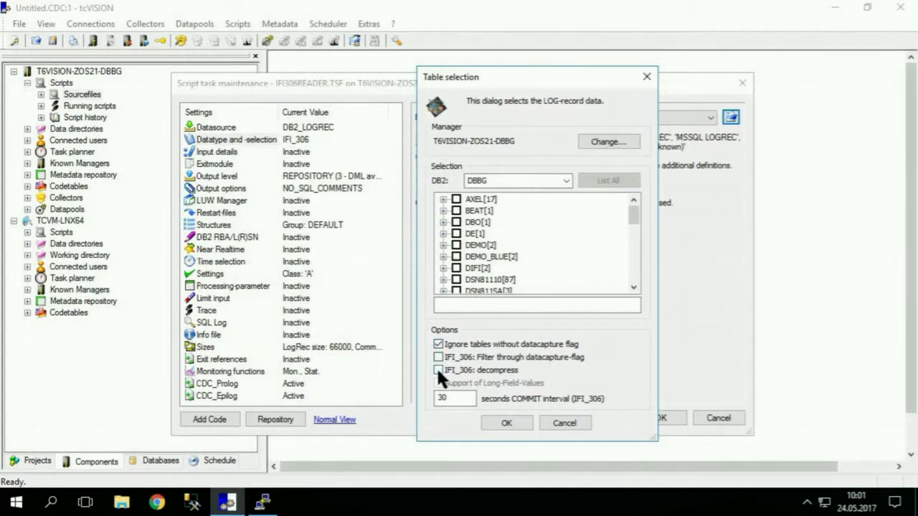
pyautogui.click(500, 423)
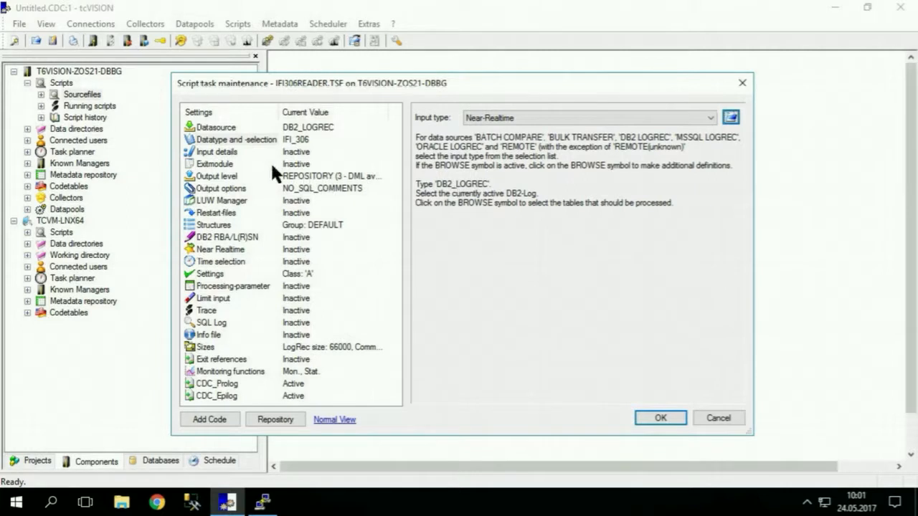
# - Switch the script settings to the normal view and set the input details to the local DB2 database DBBG
pyautogui.click(335, 421)
pyautogui.click(223, 153)
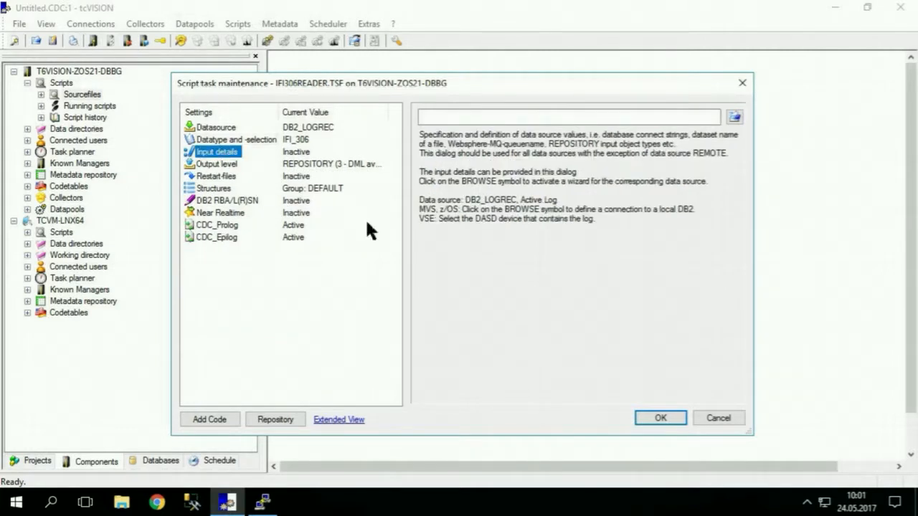
pyautogui.click(734, 117)
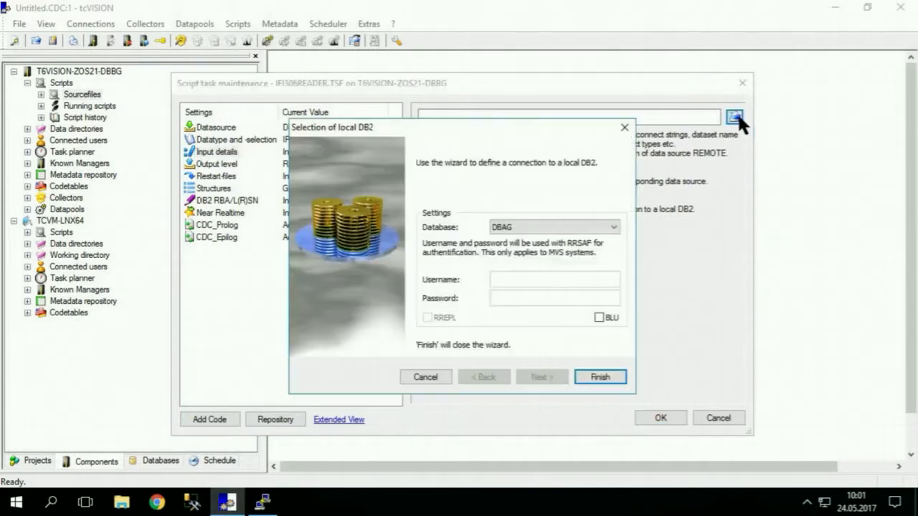
pyautogui.click(552, 226)
pyautogui.click(551, 251)
pyautogui.click(584, 370)
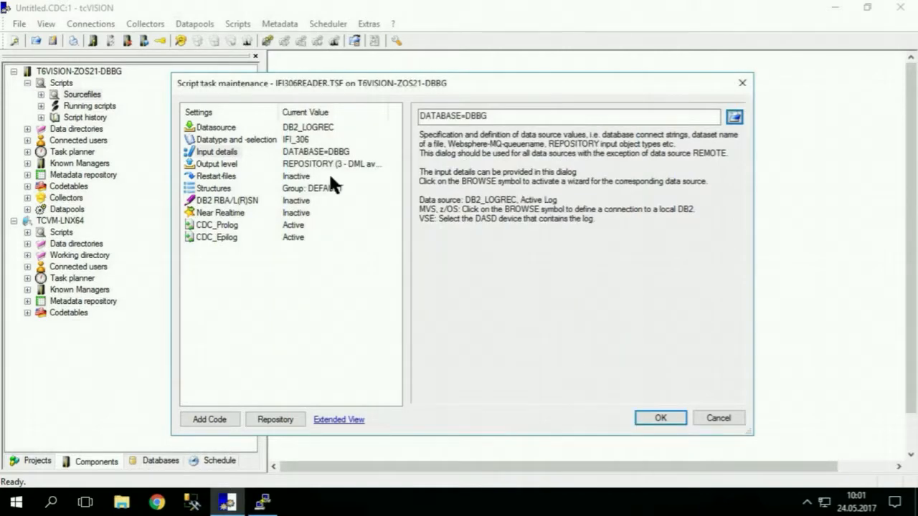
# - Set the script's output level to 0 - Log record is in internal format and the type of processing to REMOTE
pyautogui.click(228, 164)
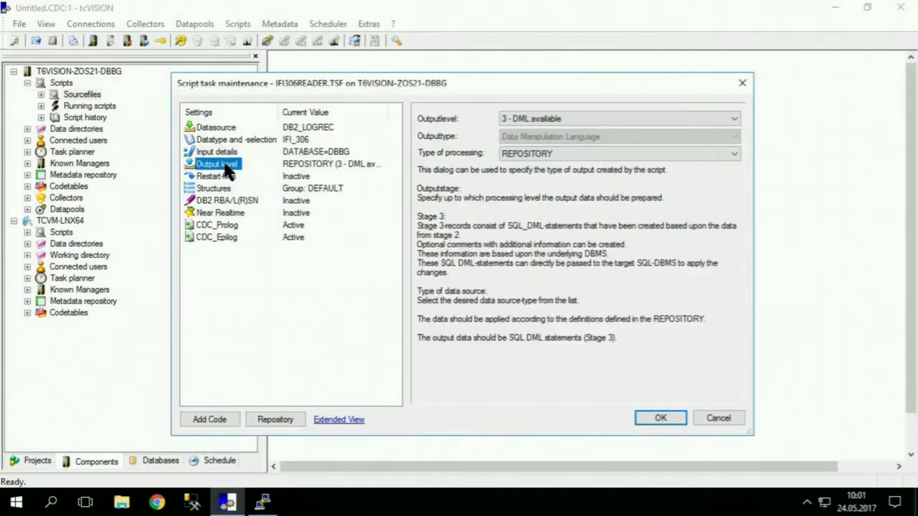
pyautogui.click(551, 121)
pyautogui.click(543, 130)
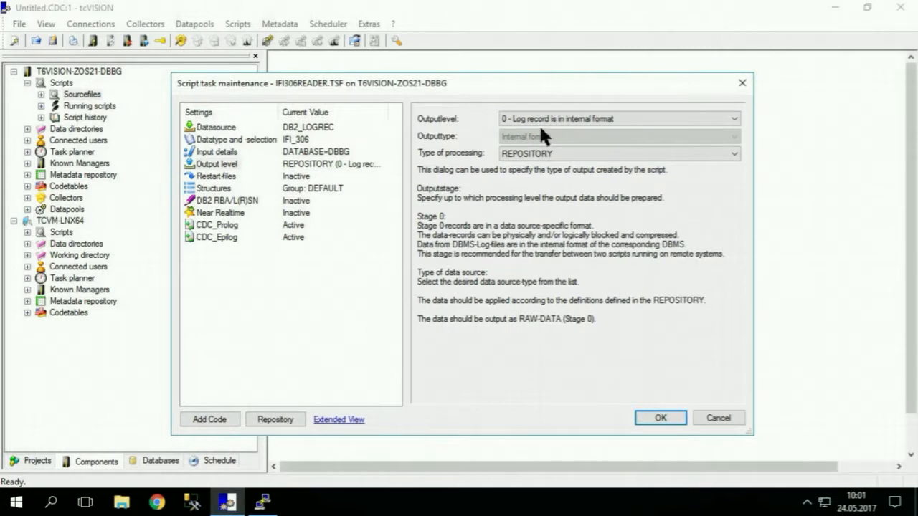
pyautogui.click(525, 154)
pyautogui.click(525, 173)
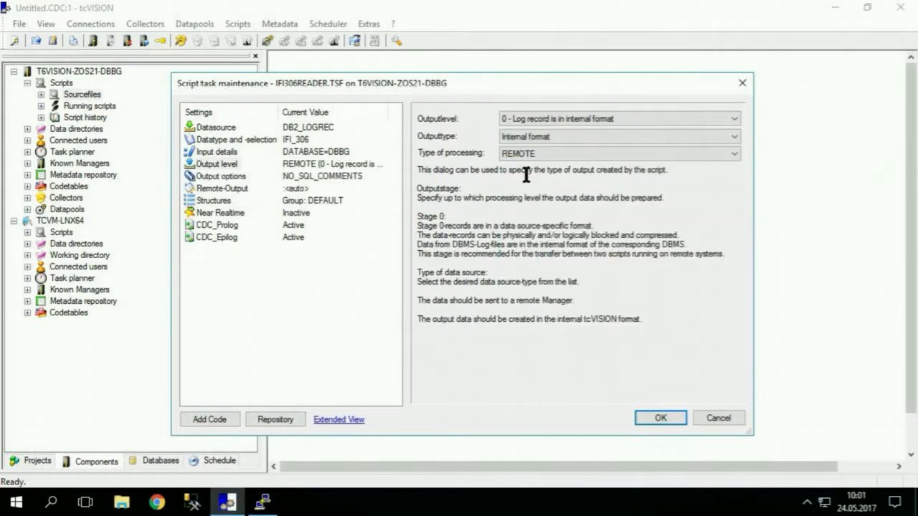
# - Configure the script's remote output to Manager TCVM-LNX64 with REMOTE2REPOSITORY.TSF as the remote script
pyautogui.click(210, 185)
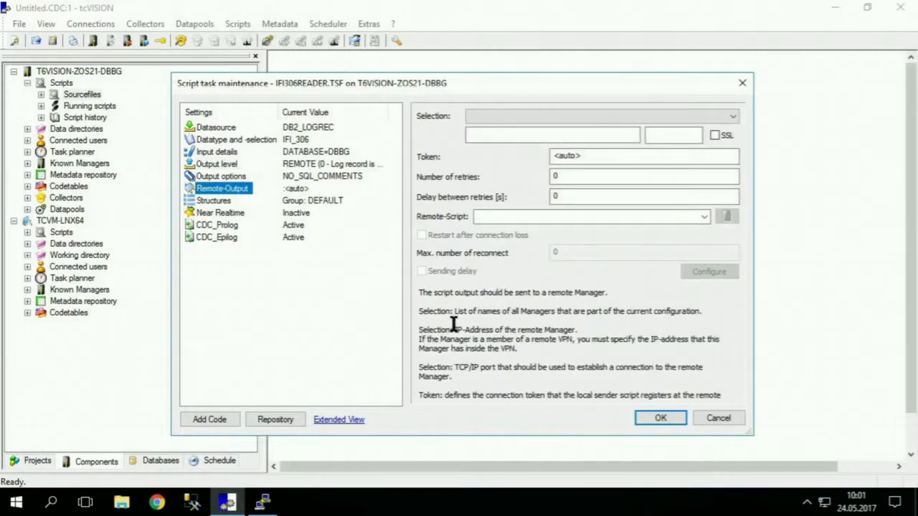
pyautogui.click(687, 119)
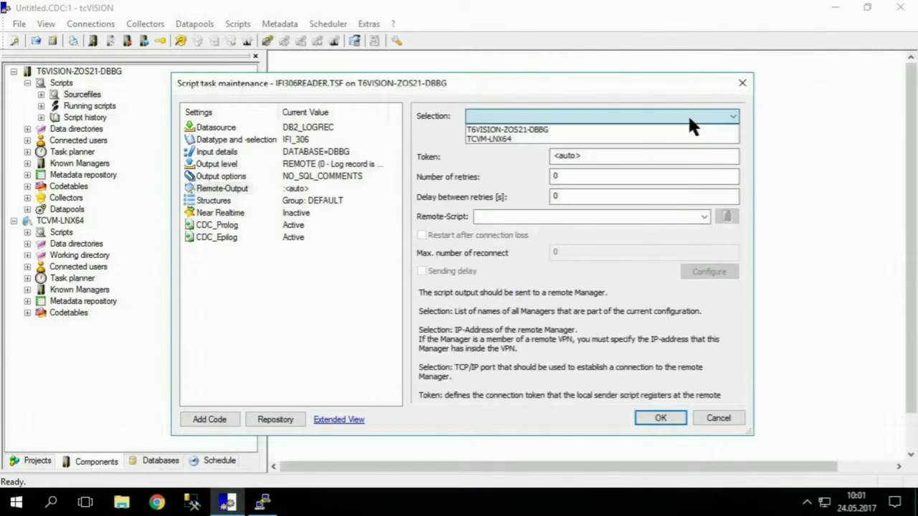
pyautogui.click(630, 139)
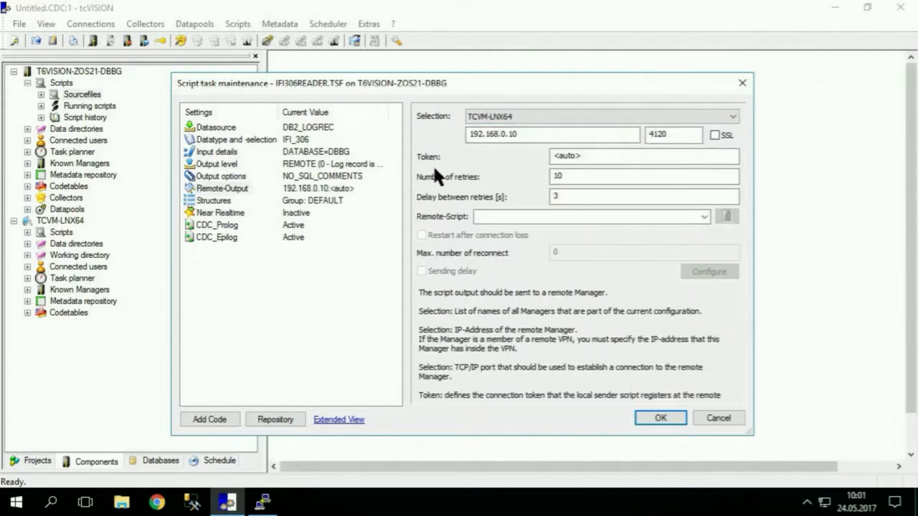
pyautogui.click(703, 217)
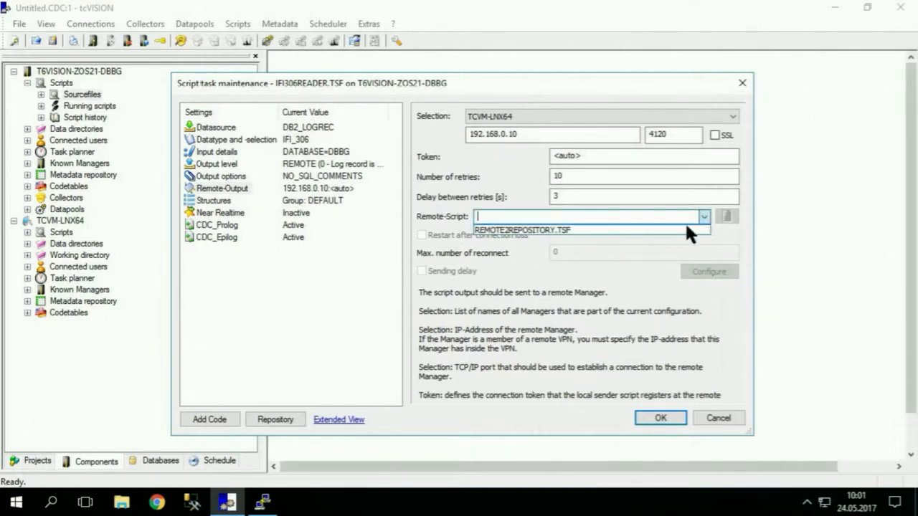
pyautogui.click(680, 229)
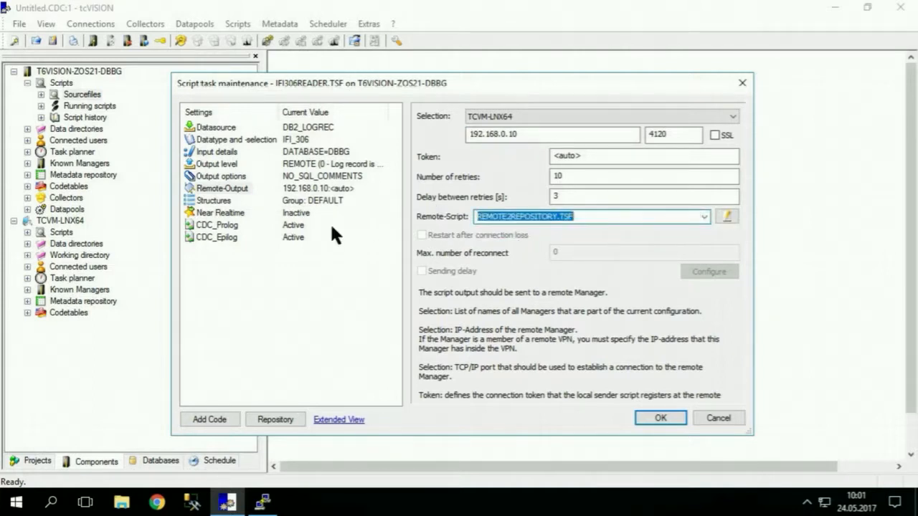
# - Disable terminating when finished reading in the near-realtime settings and save the IFI306READER.TSF script
pyautogui.click(226, 213)
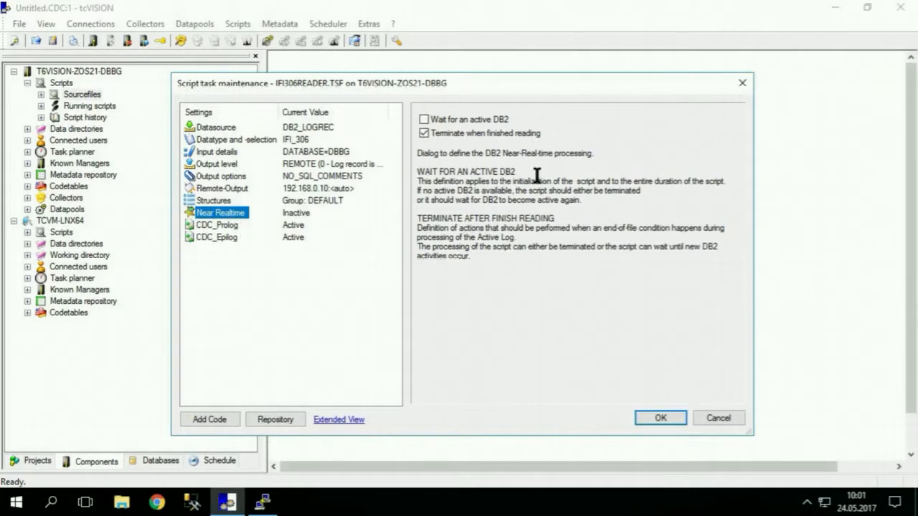
pyautogui.click(495, 134)
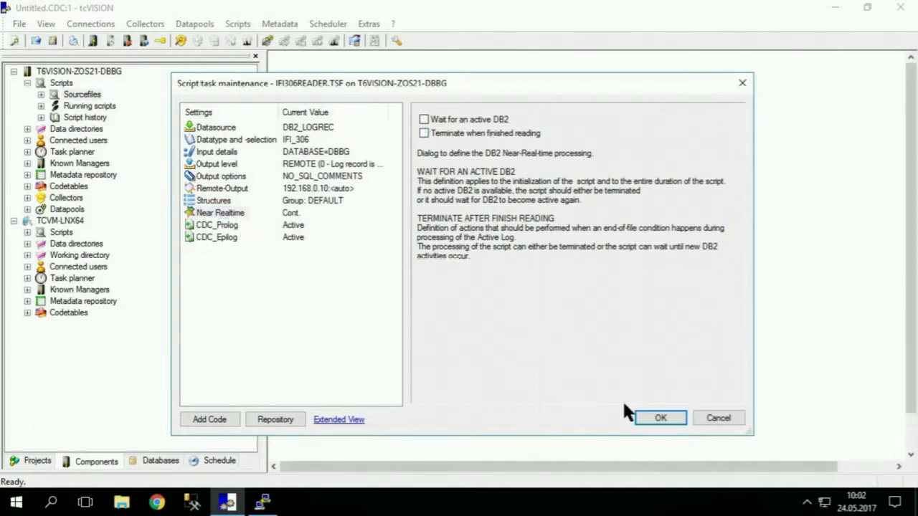
pyautogui.click(649, 416)
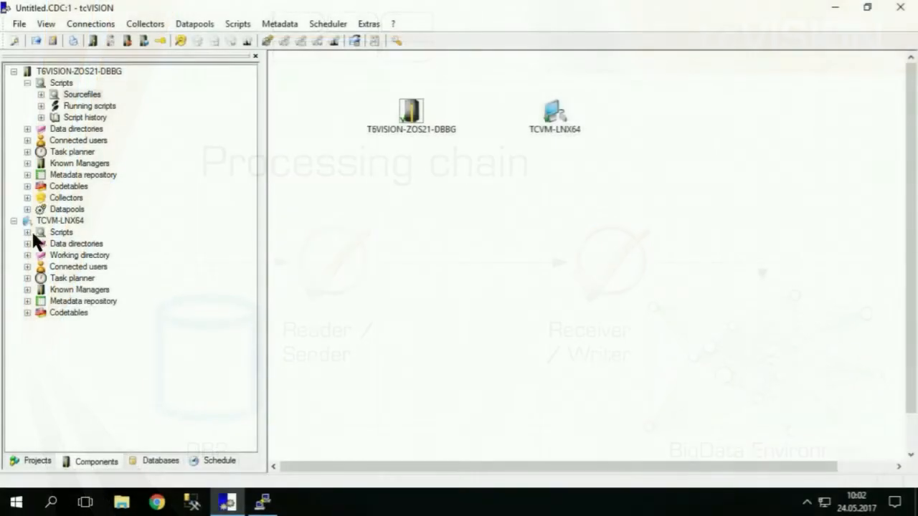
# - Review the data source and output level settings of the REMOTE2REPOSITORY.TSF script on TCVM-LNX64
pyautogui.click(27, 232)
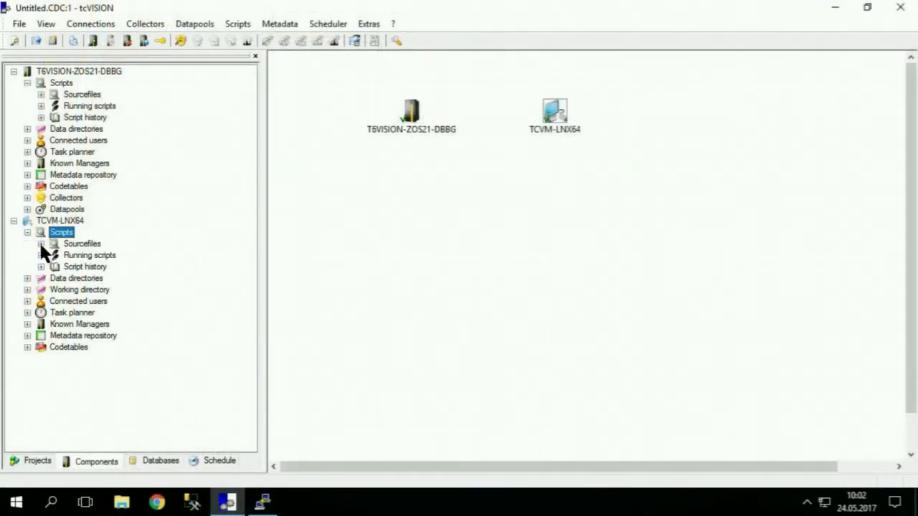
pyautogui.click(41, 244)
pyautogui.rightClick(96, 256)
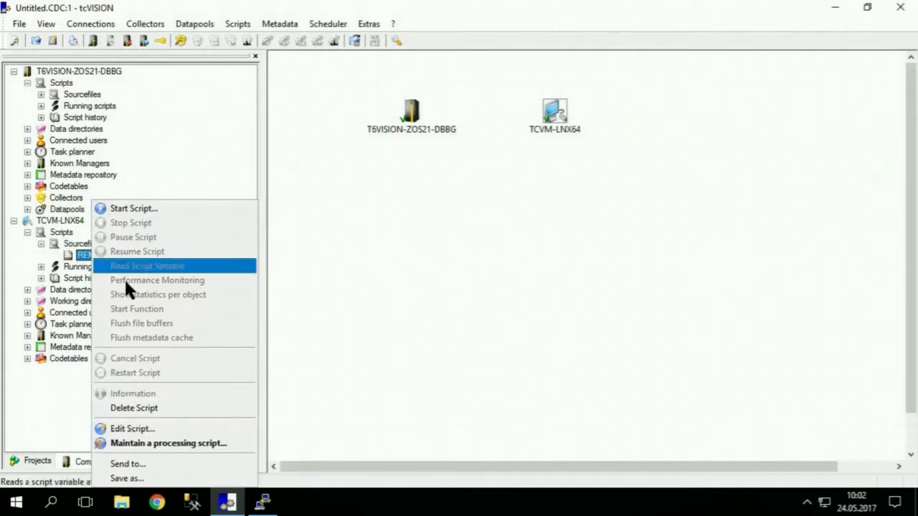
pyautogui.click(147, 443)
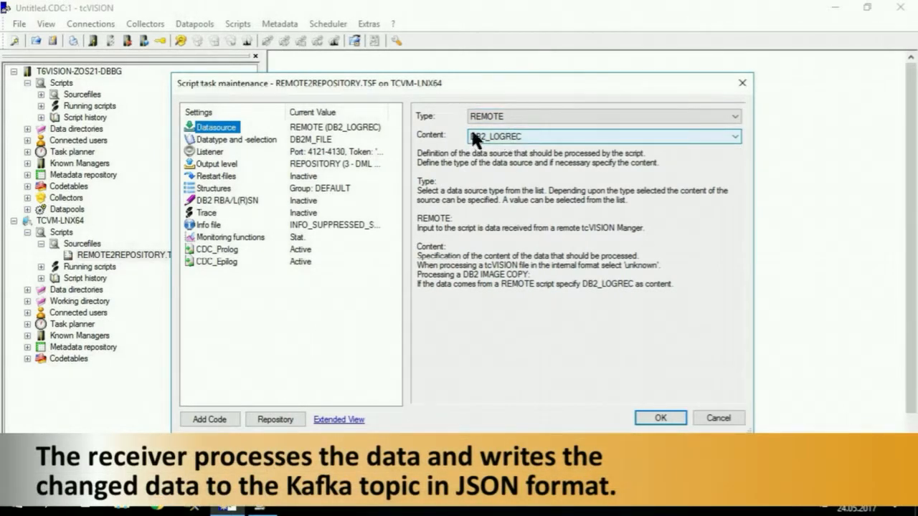
pyautogui.click(229, 165)
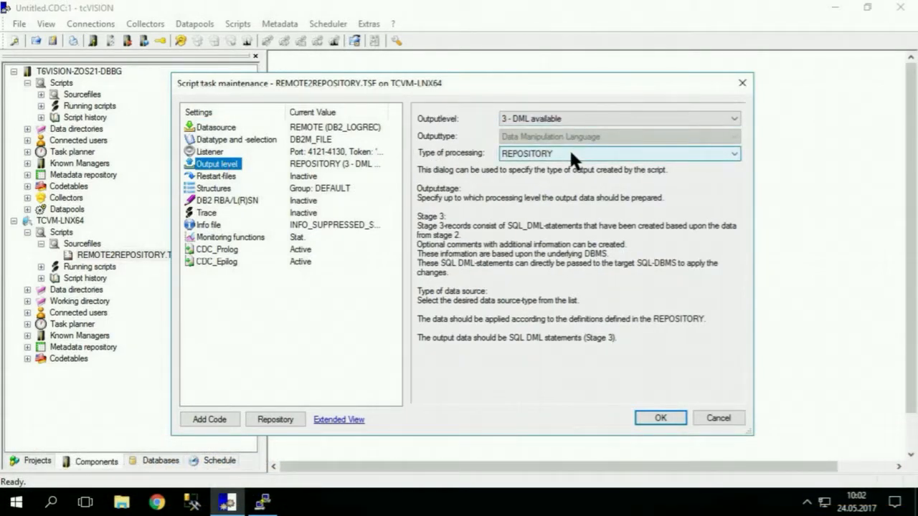
pyautogui.click(649, 416)
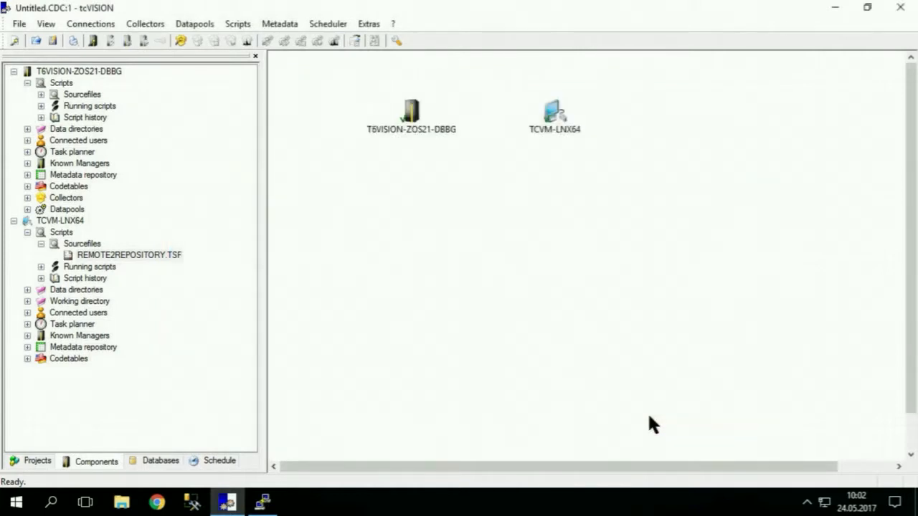
# - Start the IFI306READER.TSF script from the source files of T6VISION-ZOS21-DBBG
pyautogui.click(40, 94)
pyautogui.click(114, 141)
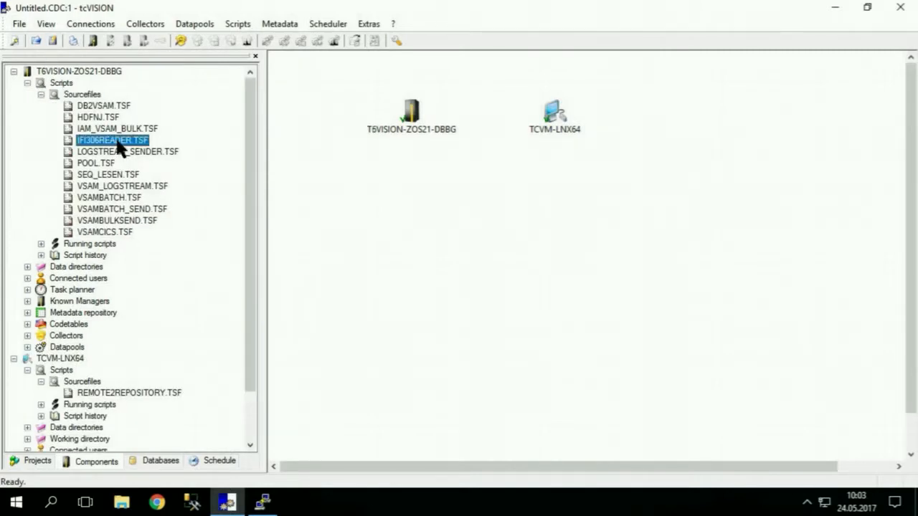
pyautogui.rightClick(118, 142)
pyautogui.click(143, 148)
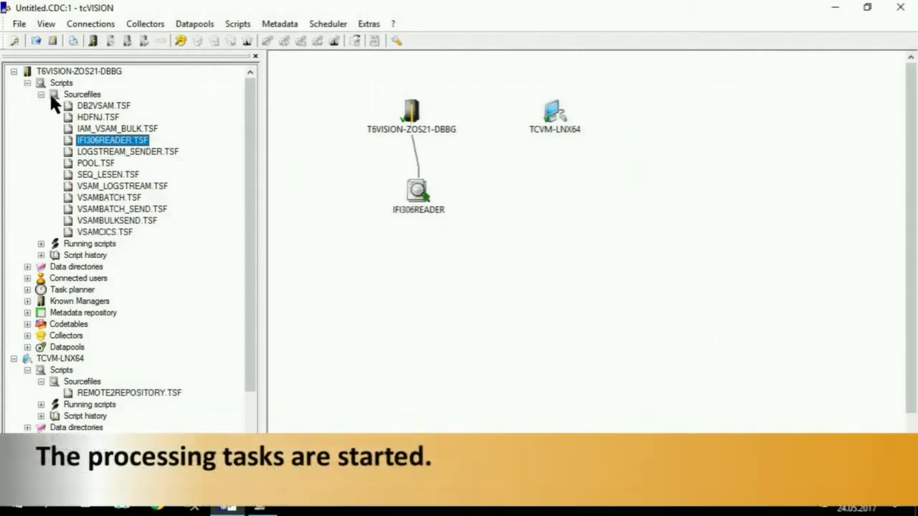
pyautogui.click(41, 95)
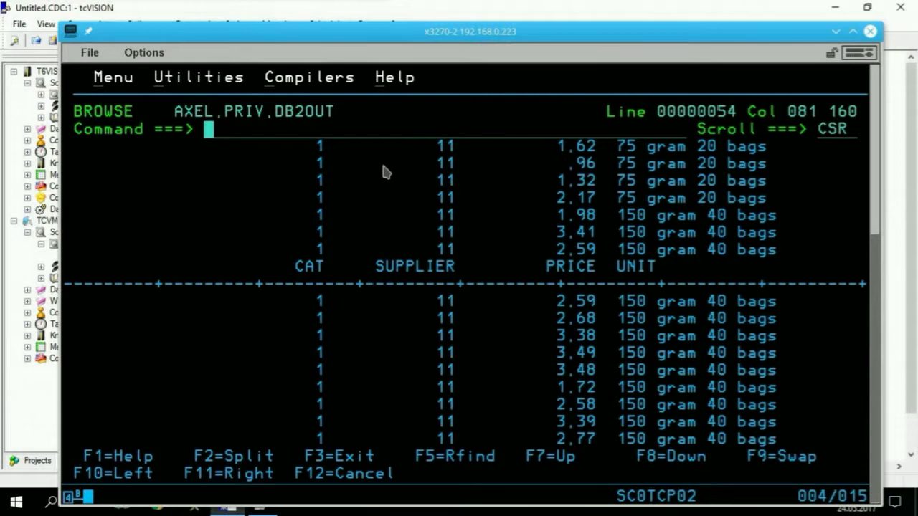
# - In the x3270 terminal, change the SPUFI input data set's member to UPDATE and open it for editing
pyautogui.press('F3')
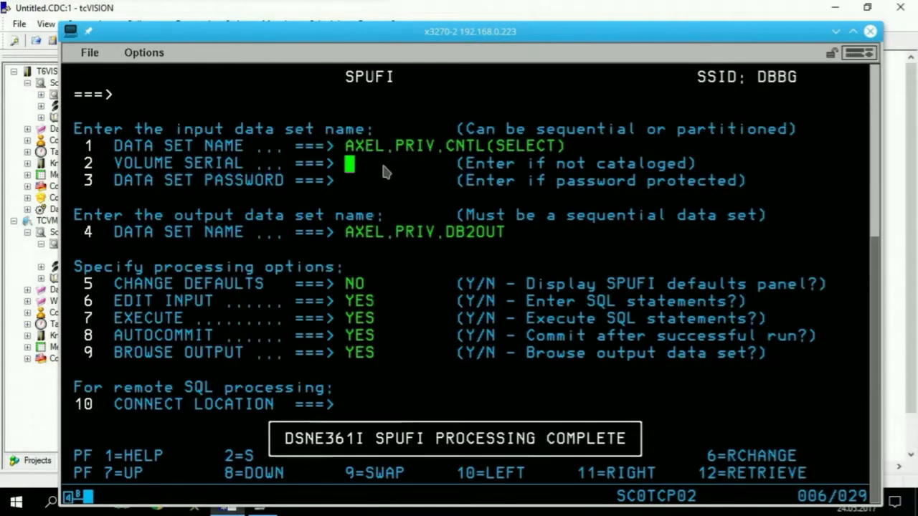
pyautogui.press('Up')
pyautogui.press('Right')
pyautogui.press('Right')
pyautogui.press('Right')
pyautogui.press('Right')
pyautogui.press('Right')
pyautogui.press('Right')
pyautogui.press('Right')
pyautogui.press('Right')
pyautogui.press('Right')
pyautogui.press('Right')
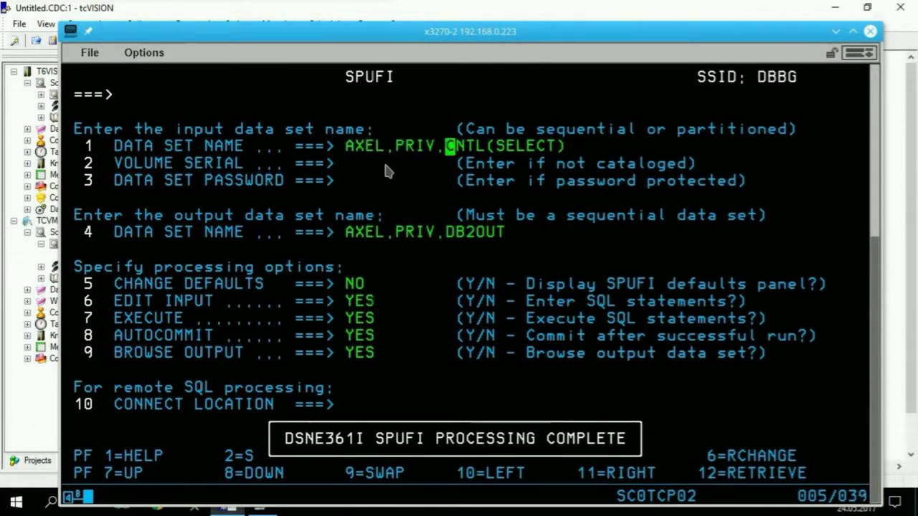
pyautogui.press('Right')
pyautogui.press('Right')
pyautogui.press('Right')
pyautogui.press('Right')
pyautogui.press('Right')
pyautogui.write('UPDATE')
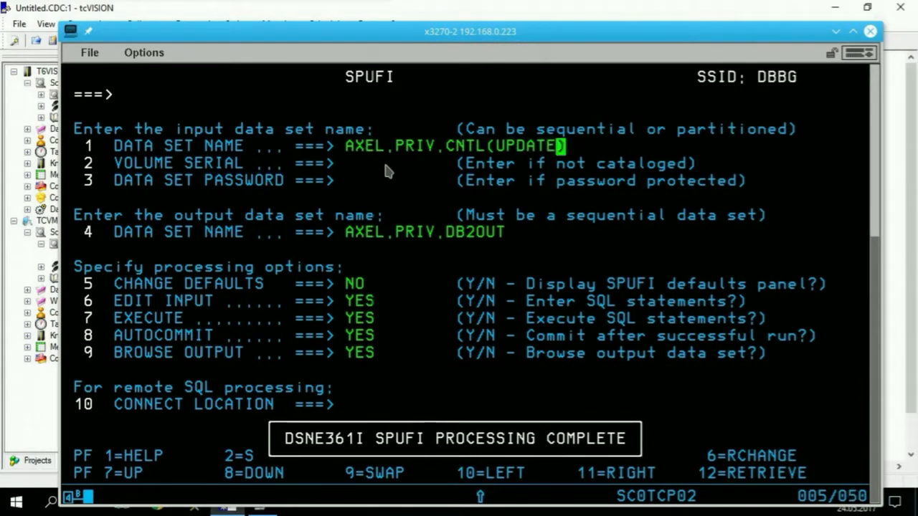
pyautogui.press('Return')
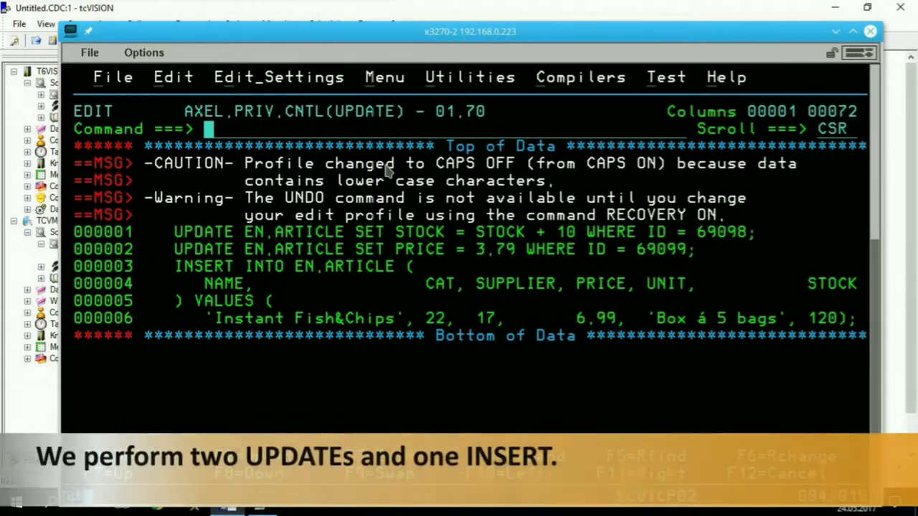
# - Clear the editor messages, execute the two UPDATE statements and the INSERT on EN.ARTICLE, and leave SPUFI
pyautogui.write('reset')
pyautogui.press('Return')
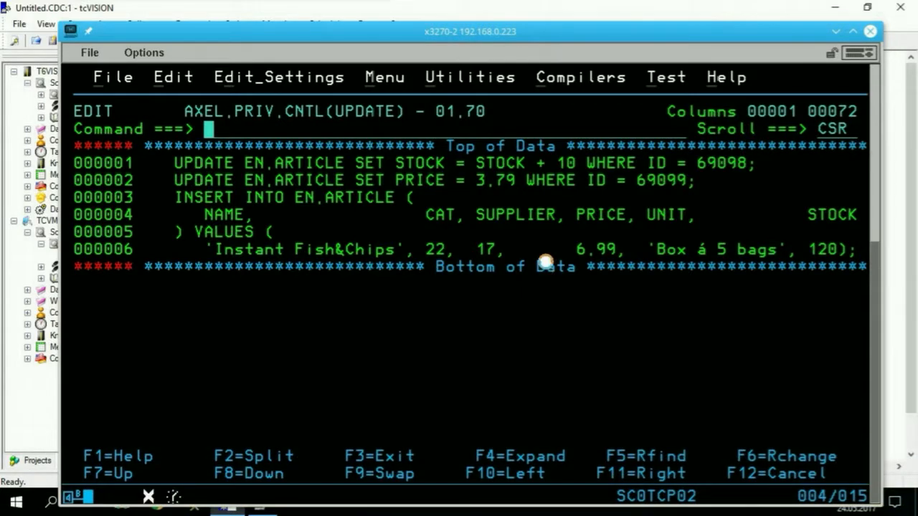
pyautogui.press('F3')
pyautogui.press('Return')
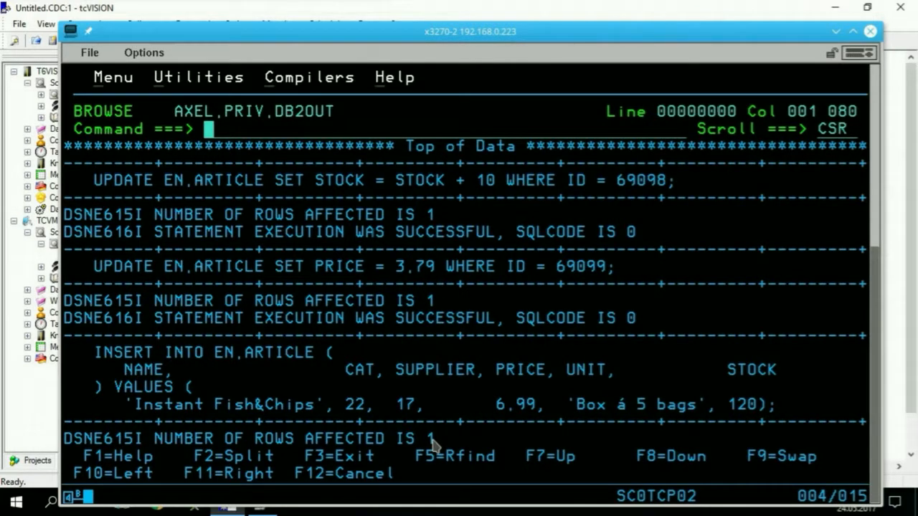
pyautogui.press('F3')
pyautogui.press('F3')
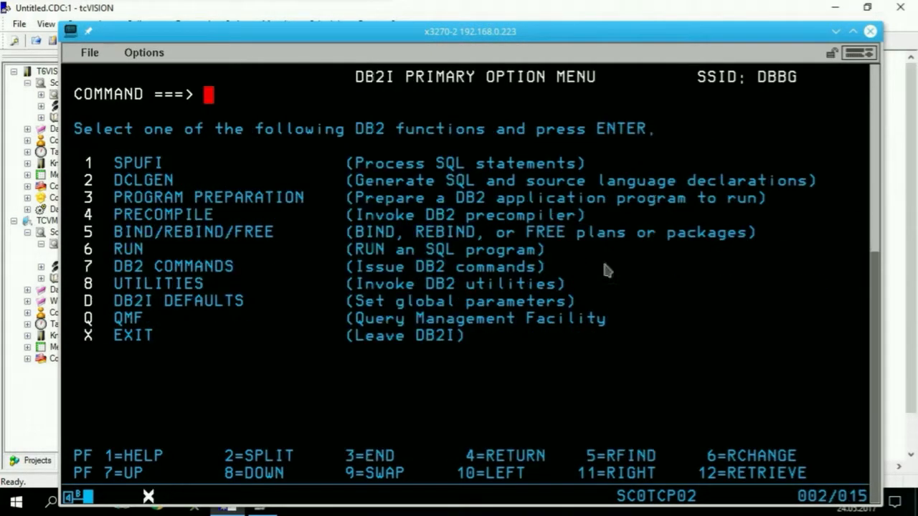
# - Return to tcVISION and check the per-object statistics of the running REMOTE2REPOSITORY script
pyautogui.click(518, 15)
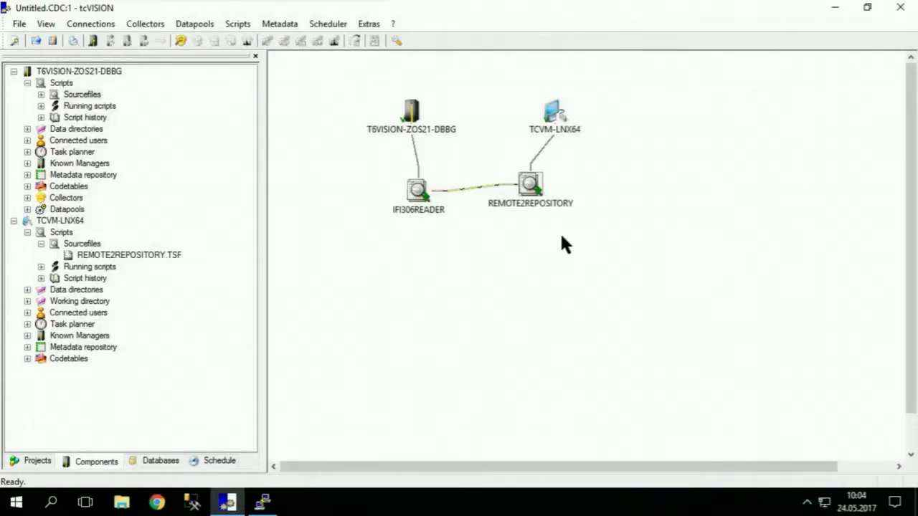
pyautogui.rightClick(529, 185)
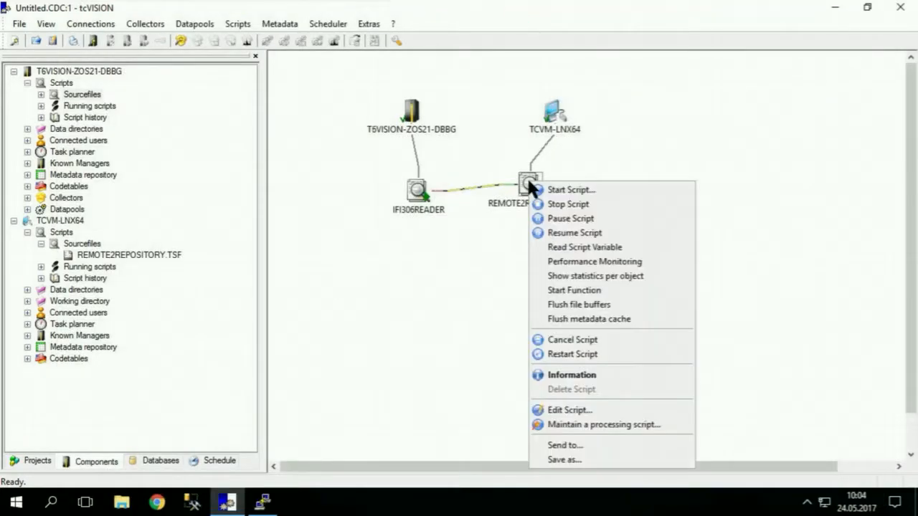
pyautogui.click(616, 275)
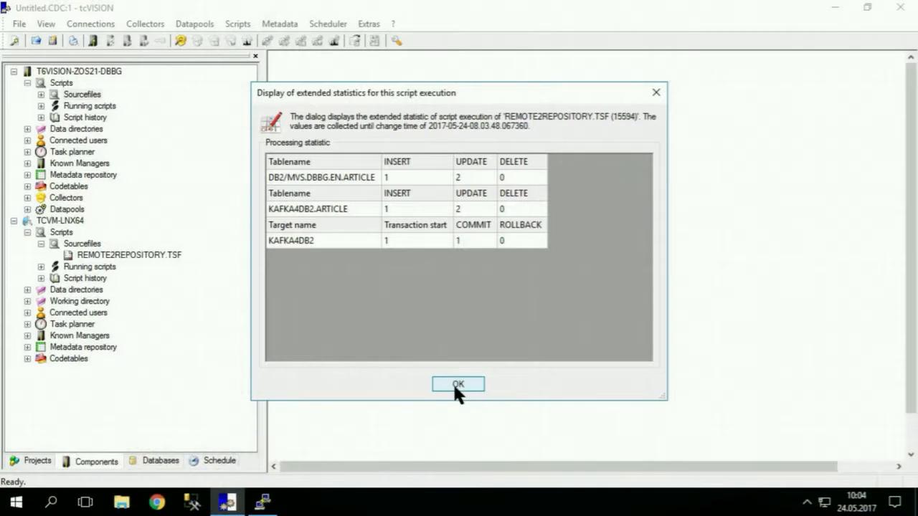
pyautogui.click(455, 386)
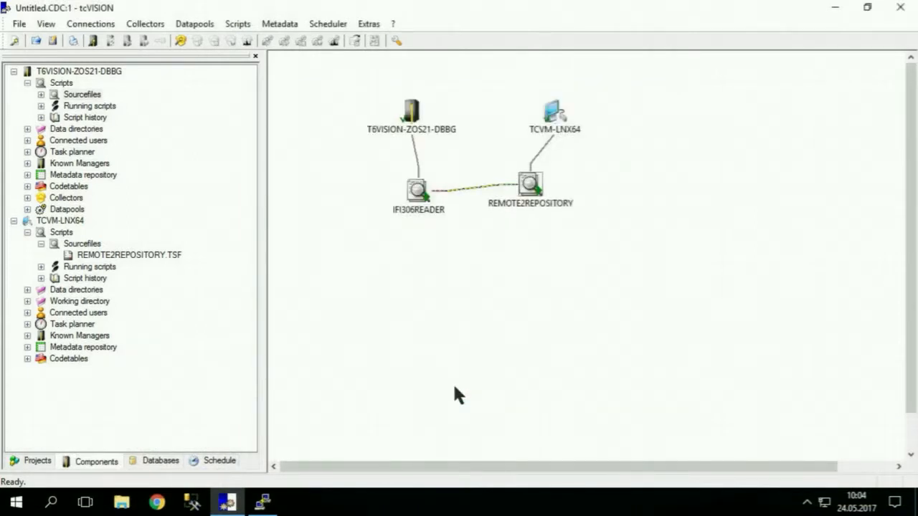
# - Display db2changes.json.txt from the Demo data directory of TCVM-LNX64 with JsonViewer
pyautogui.click(27, 290)
pyautogui.click(41, 255)
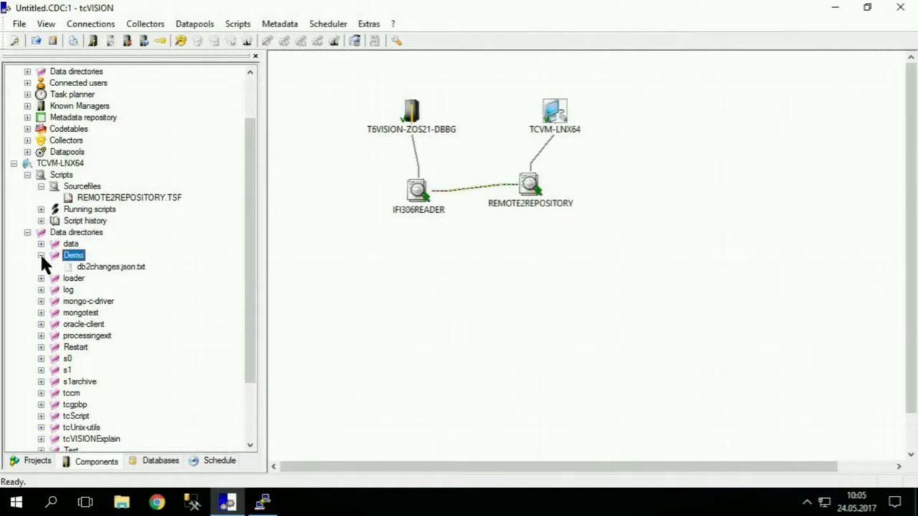
pyautogui.click(111, 266)
pyautogui.rightClick(111, 271)
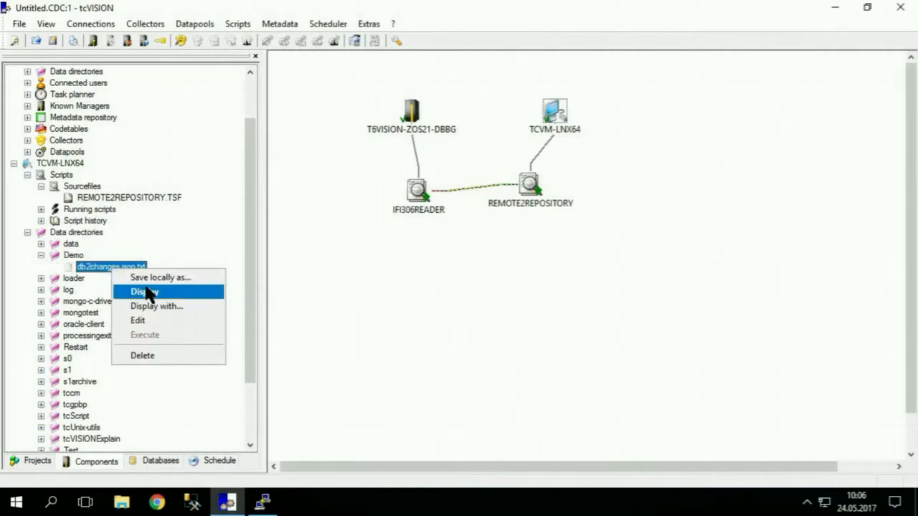
pyautogui.click(152, 304)
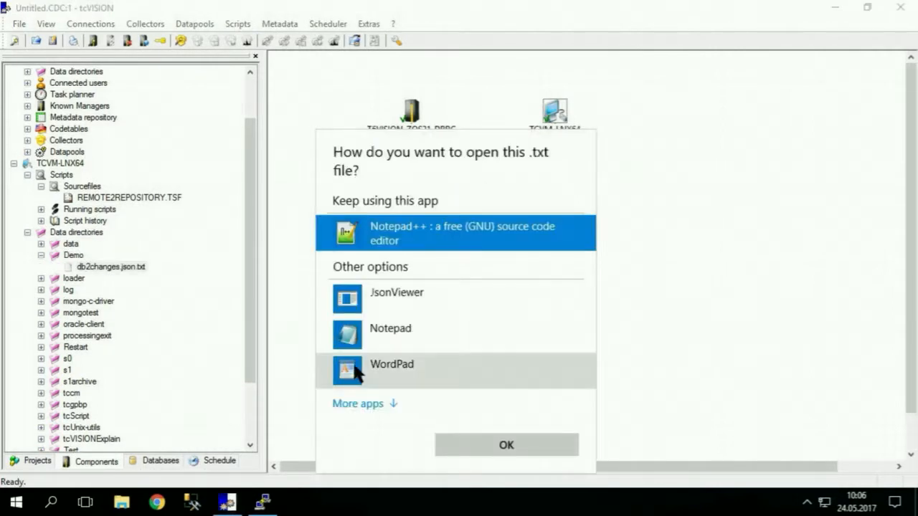
pyautogui.click(383, 301)
pyautogui.click(481, 433)
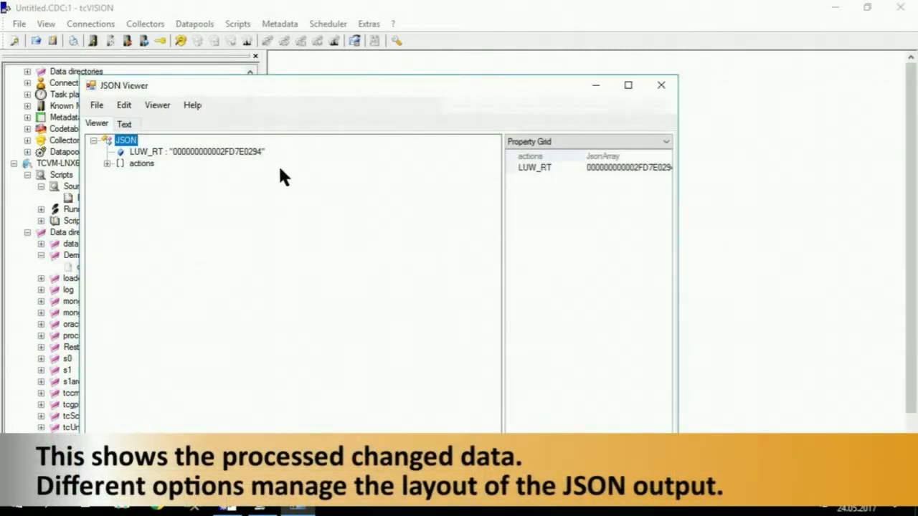
# - Expand all three entries under actions in the JSON tree, including the data of entries [0] and [2]
pyautogui.click(107, 164)
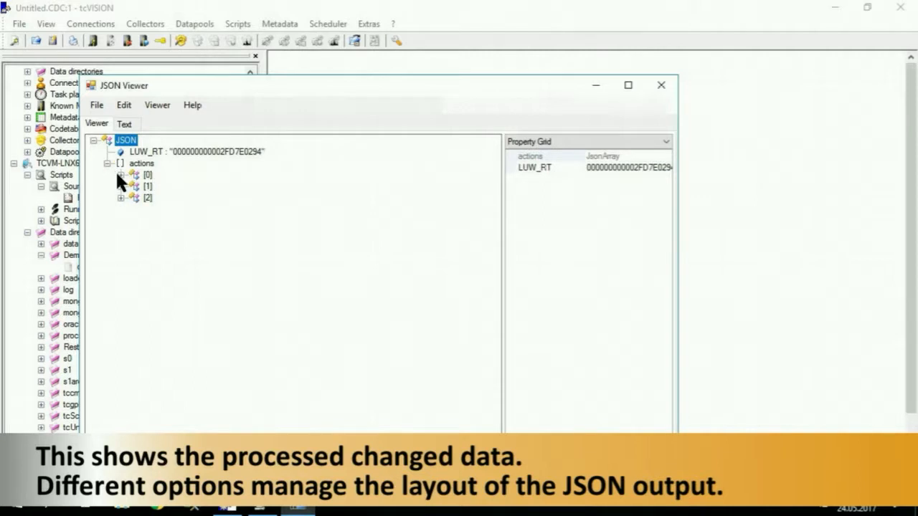
pyautogui.click(120, 175)
pyautogui.click(134, 221)
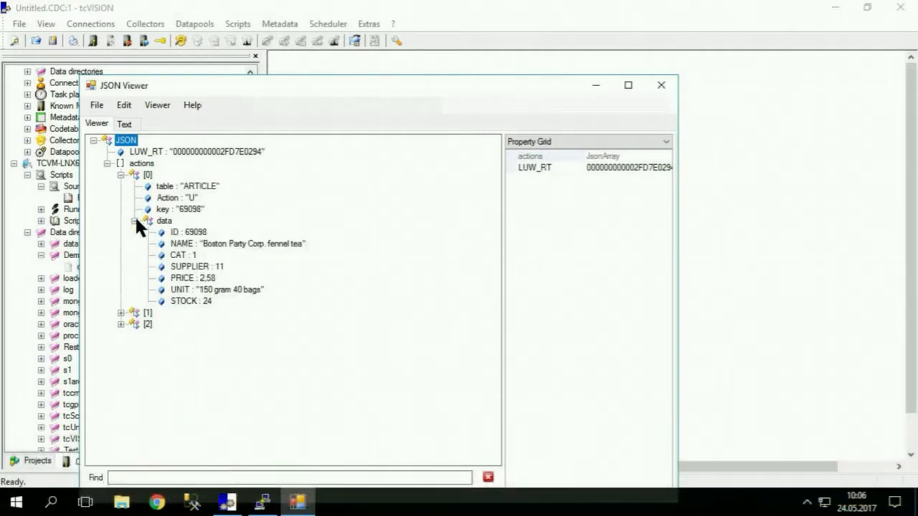
pyautogui.click(121, 312)
pyautogui.click(120, 370)
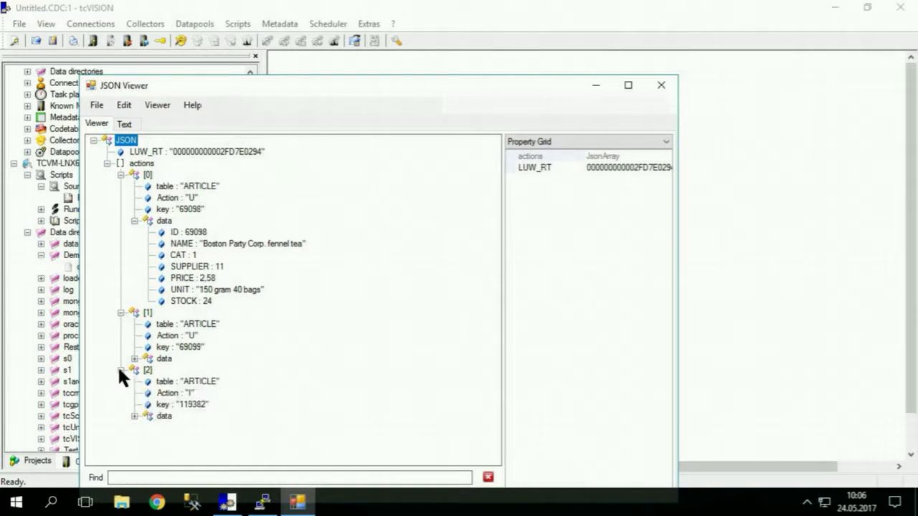
pyautogui.click(134, 416)
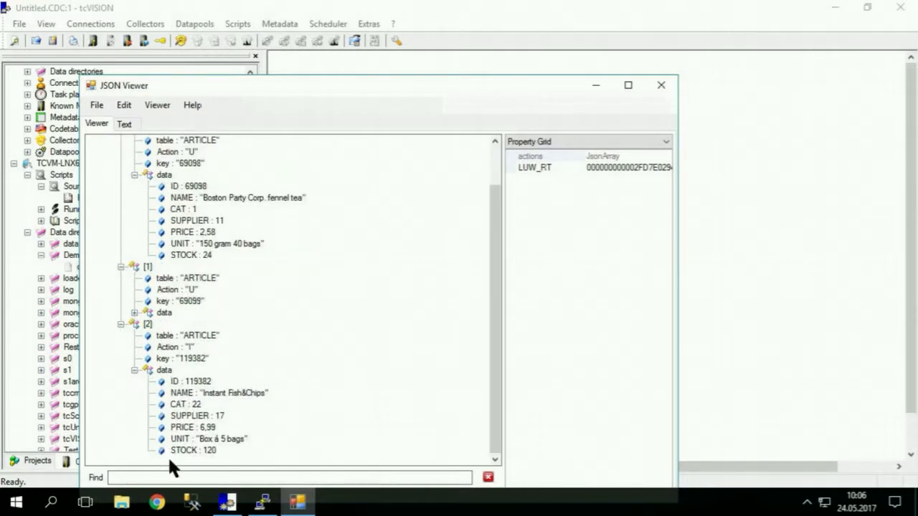